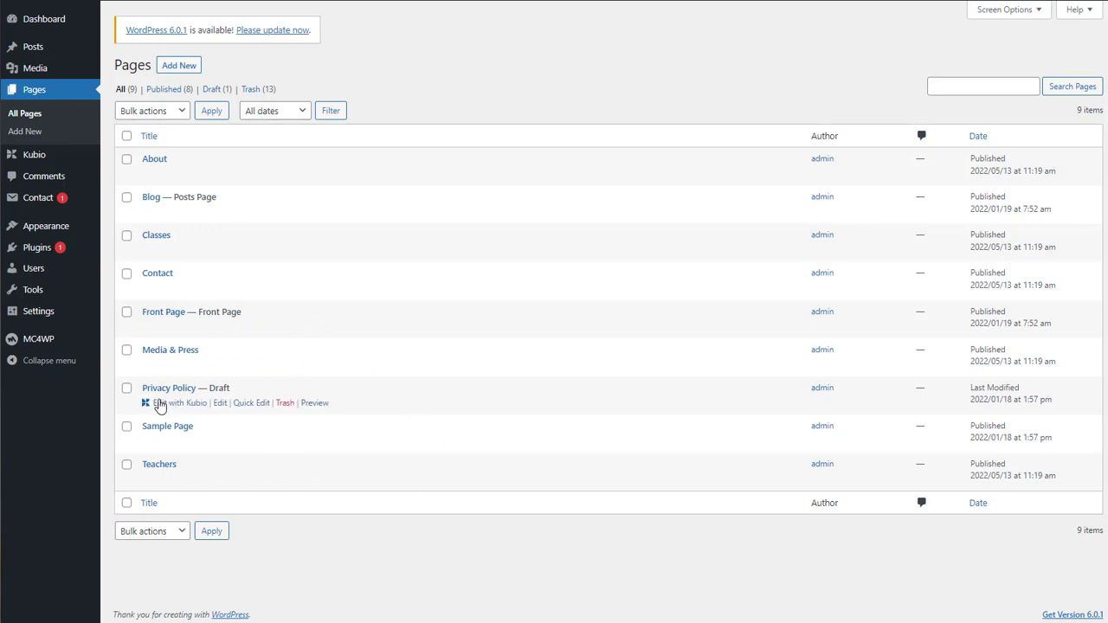
Open the Front Page in the Kubio editor and view the settings of the hero image.
click(174, 327)
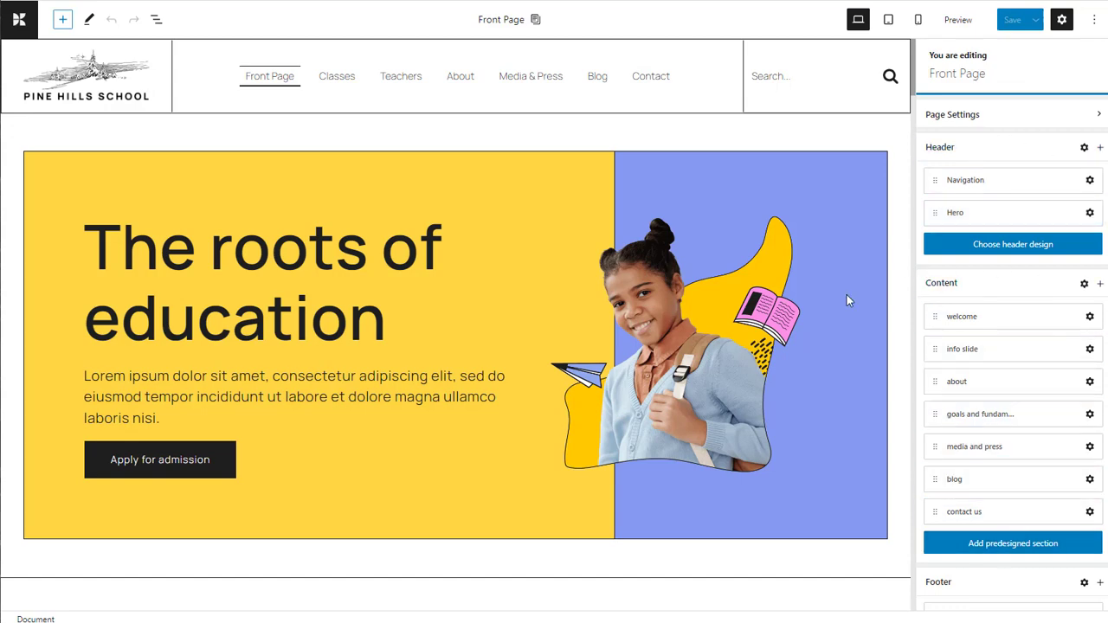
click(702, 345)
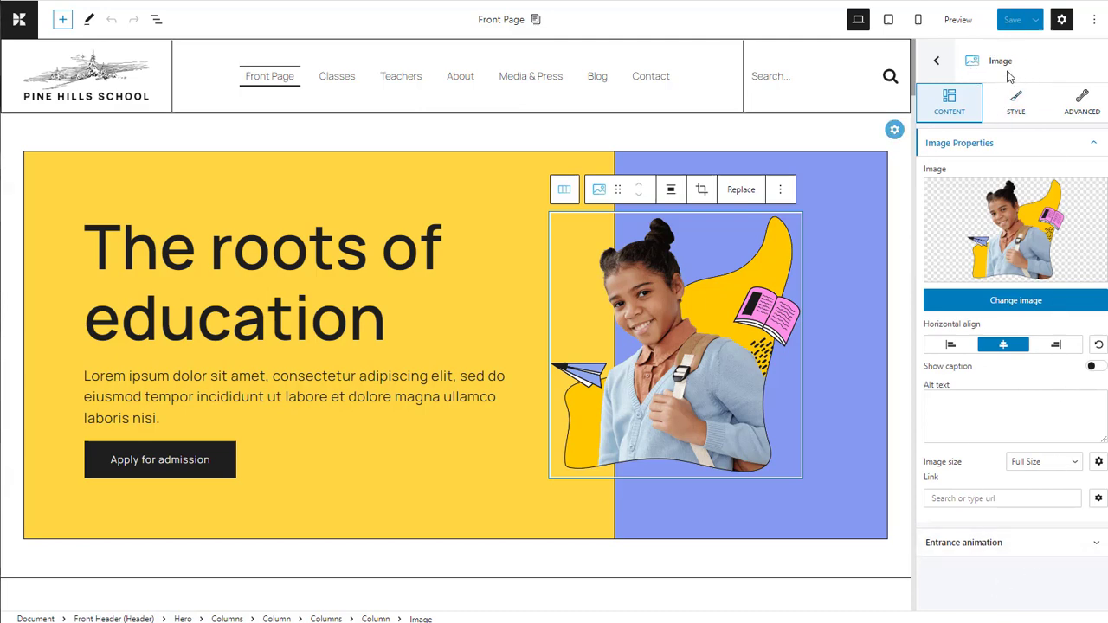
click(935, 64)
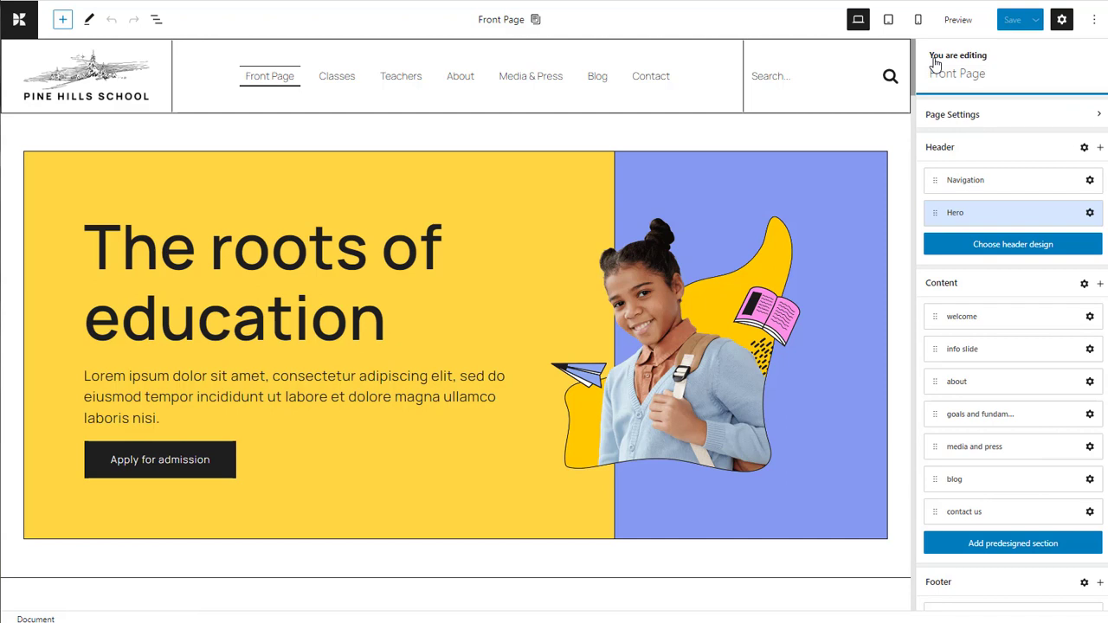
Examine the page settings for the featured image, comments and parent page.
click(953, 113)
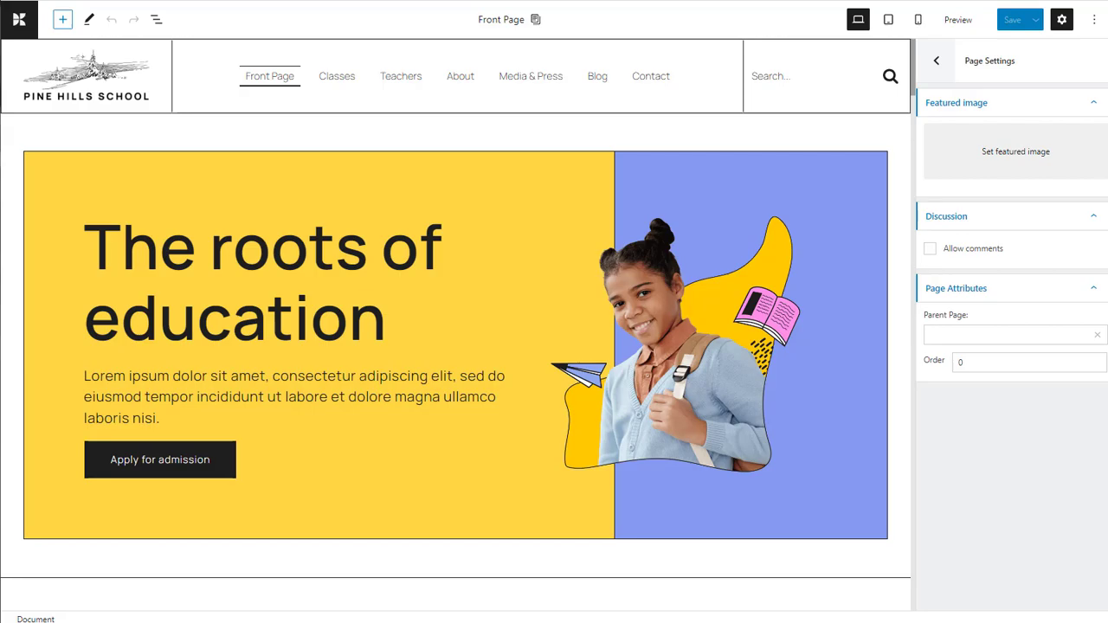
click(1036, 152)
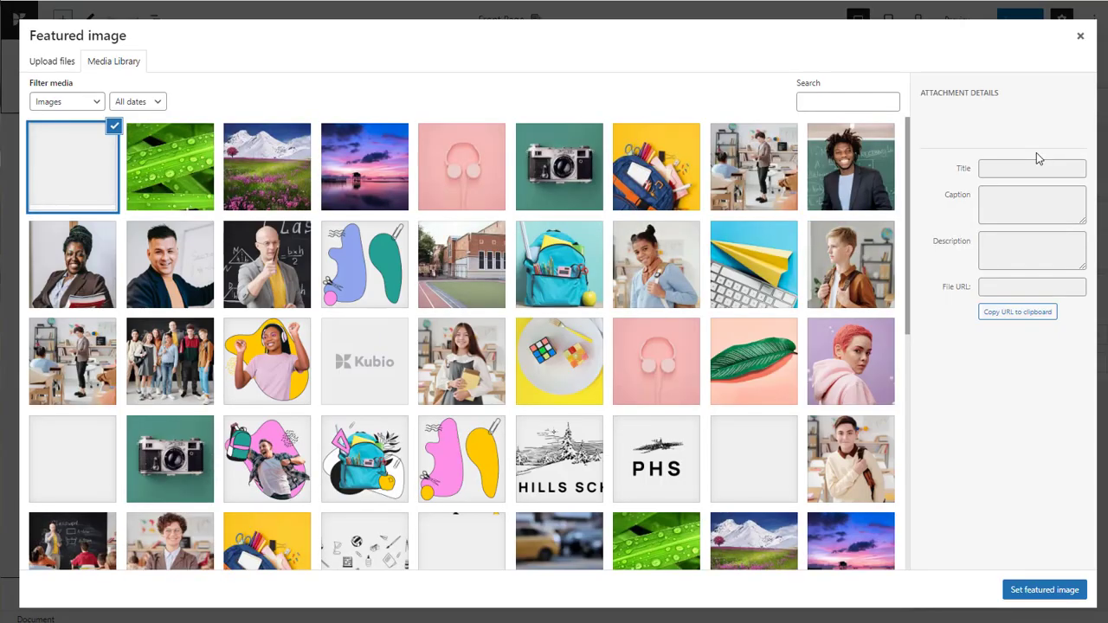
click(1081, 37)
click(930, 250)
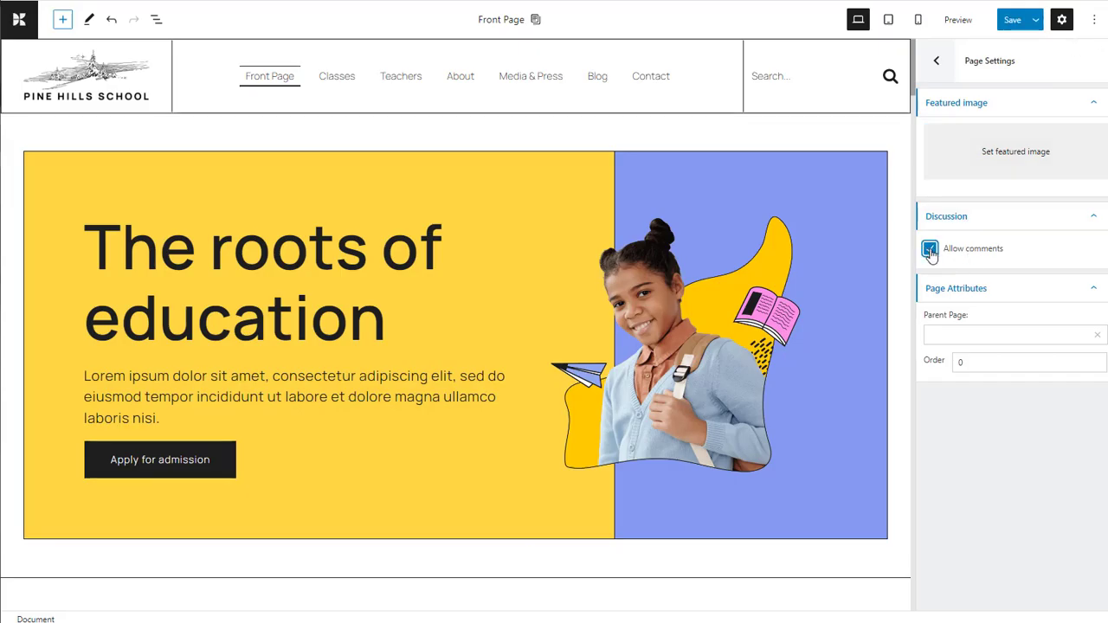
click(948, 333)
key(Down)
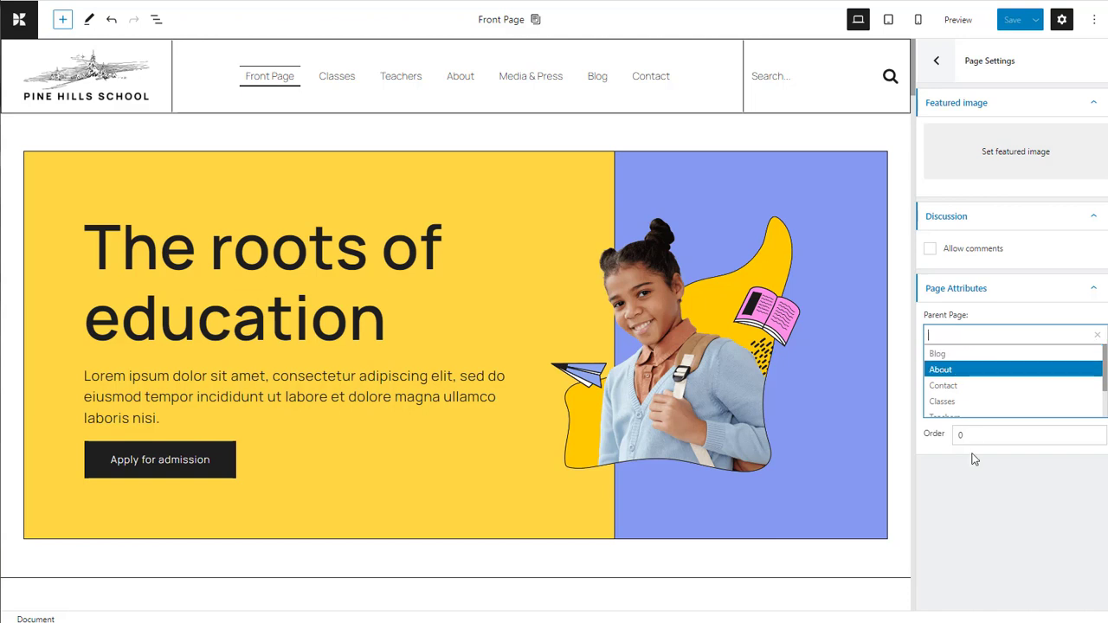
key(Escape)
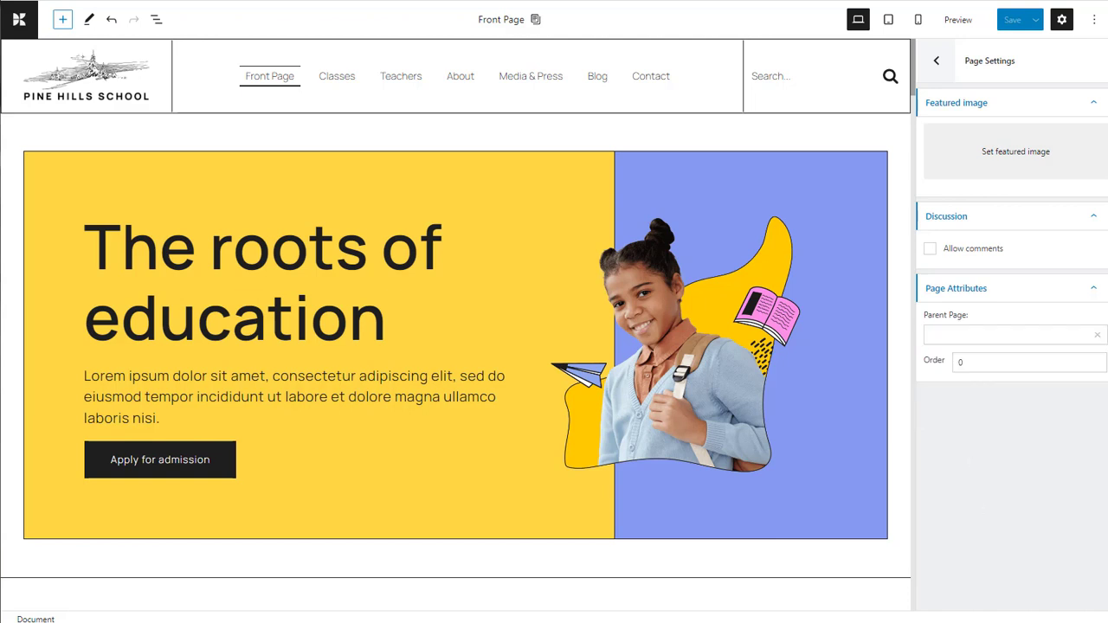
click(939, 64)
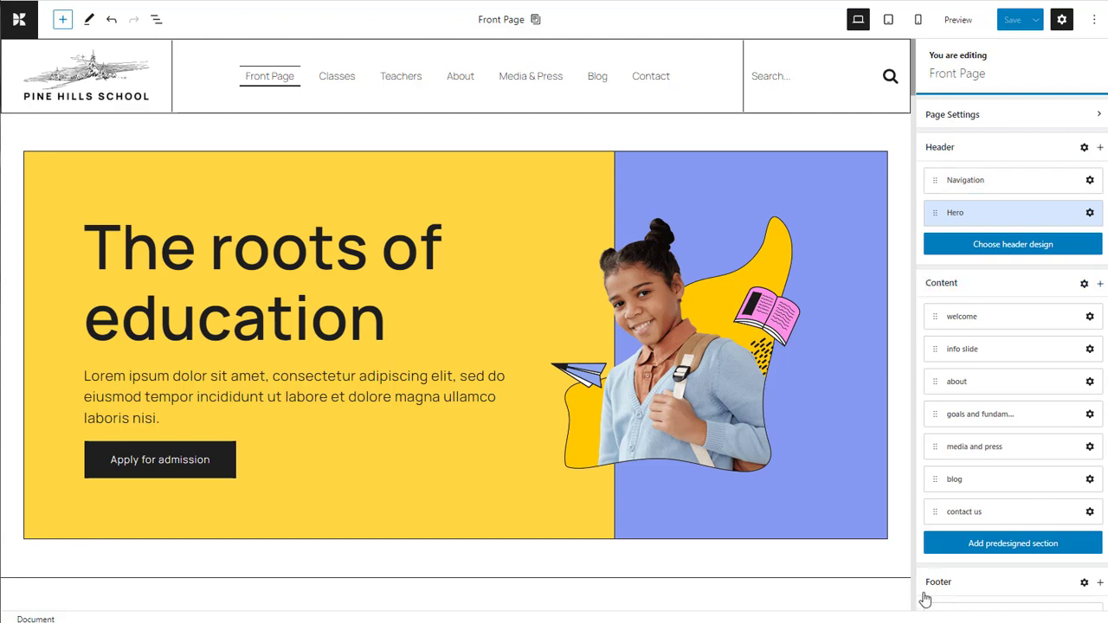
Browse the predesigned header designs available for the page and return to the page structure overview.
click(1013, 245)
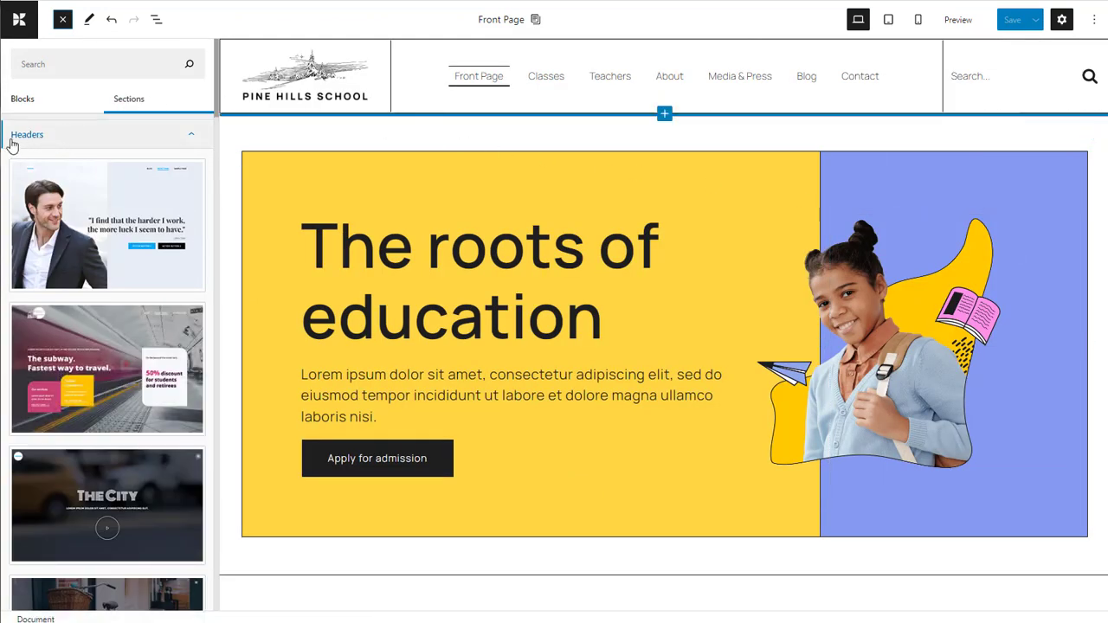
scroll(61, 346, down, 5)
scroll(62, 358, up, 5)
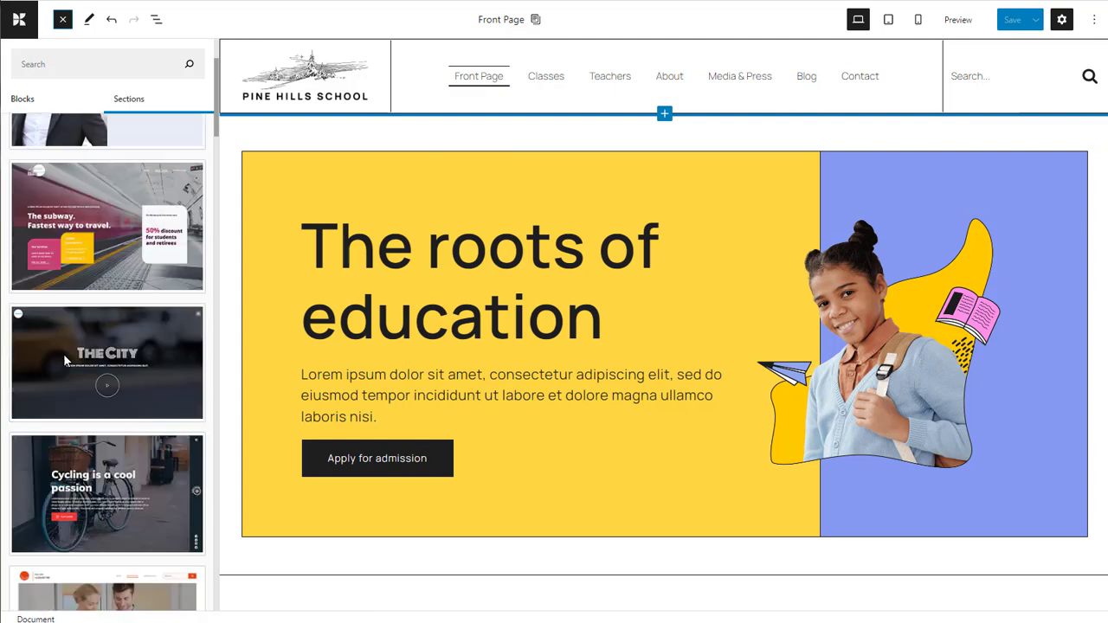
click(1062, 20)
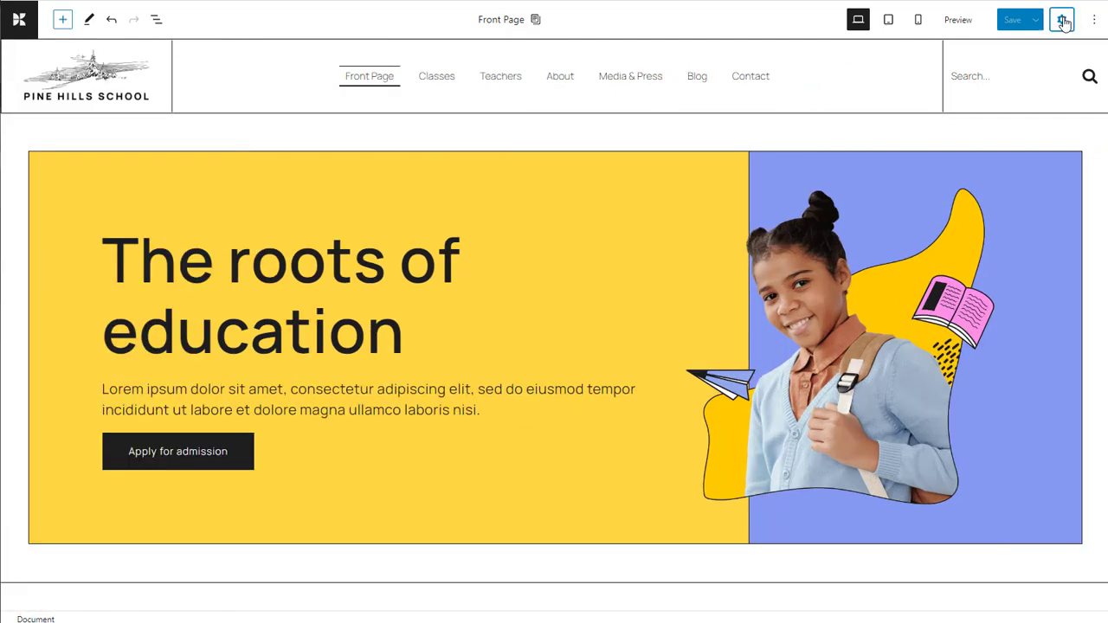
click(1063, 20)
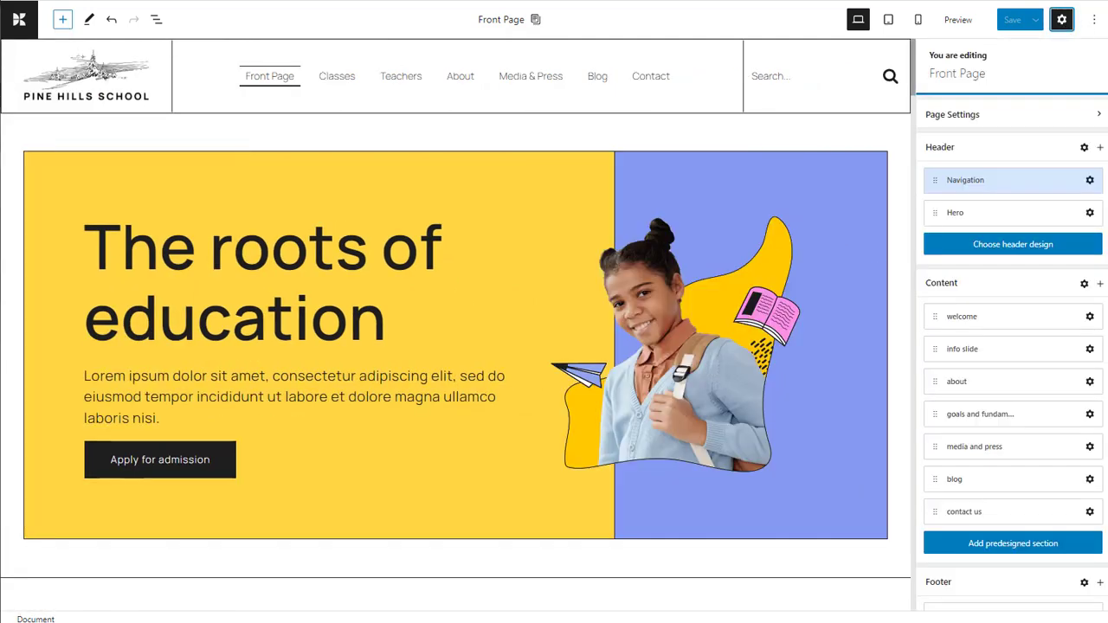
Examine the Hero section's layout, background style, and advanced spacing and typography options.
click(1091, 213)
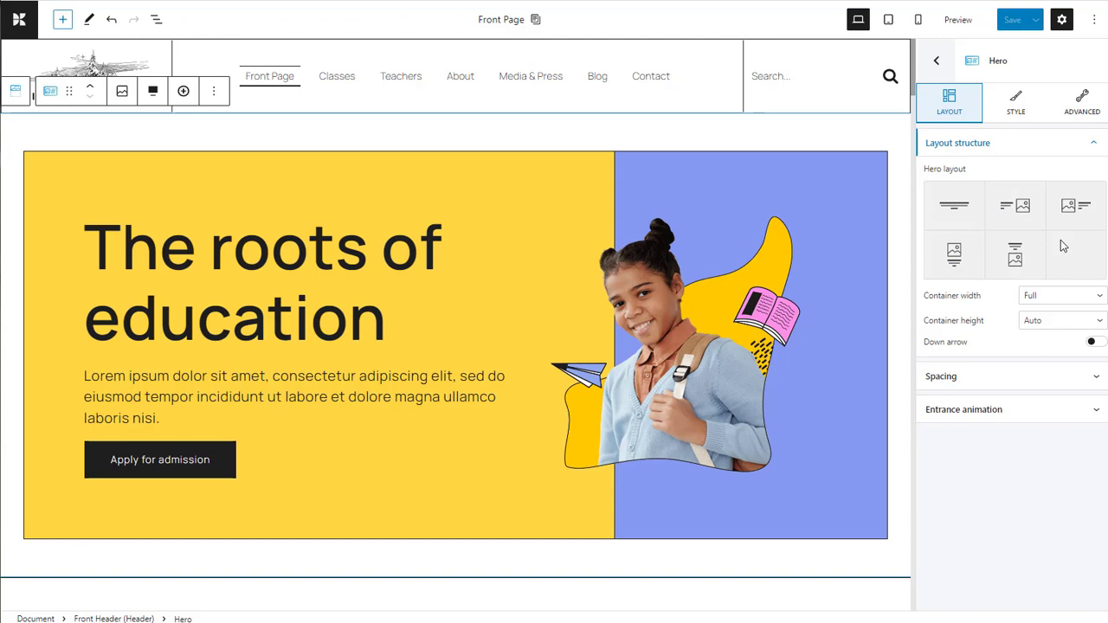
click(1021, 103)
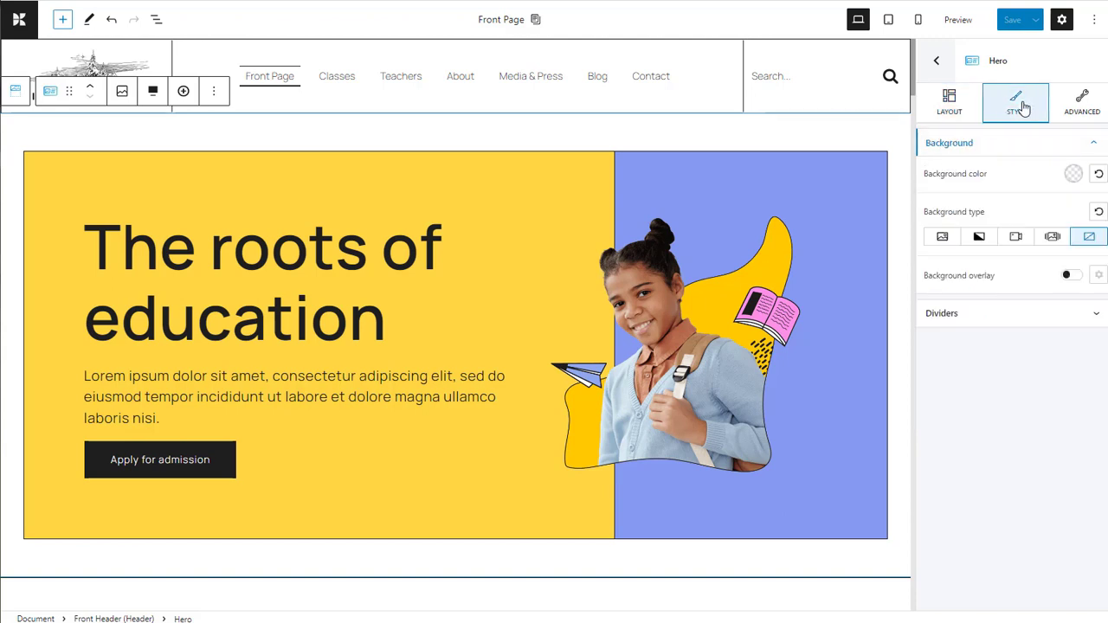
click(1074, 174)
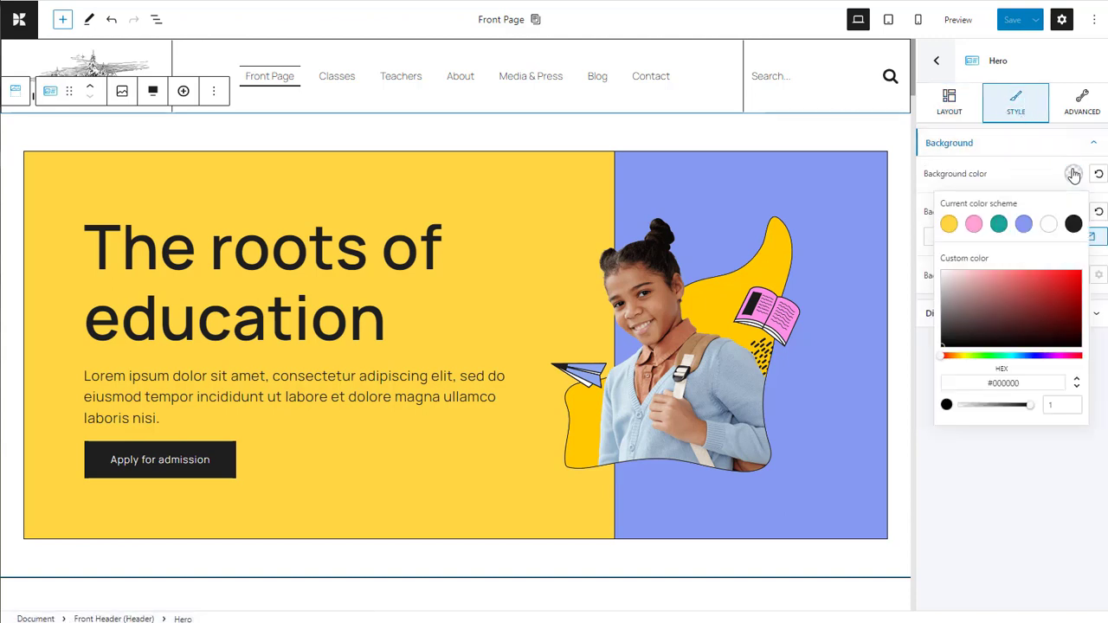
click(1081, 102)
click(1091, 272)
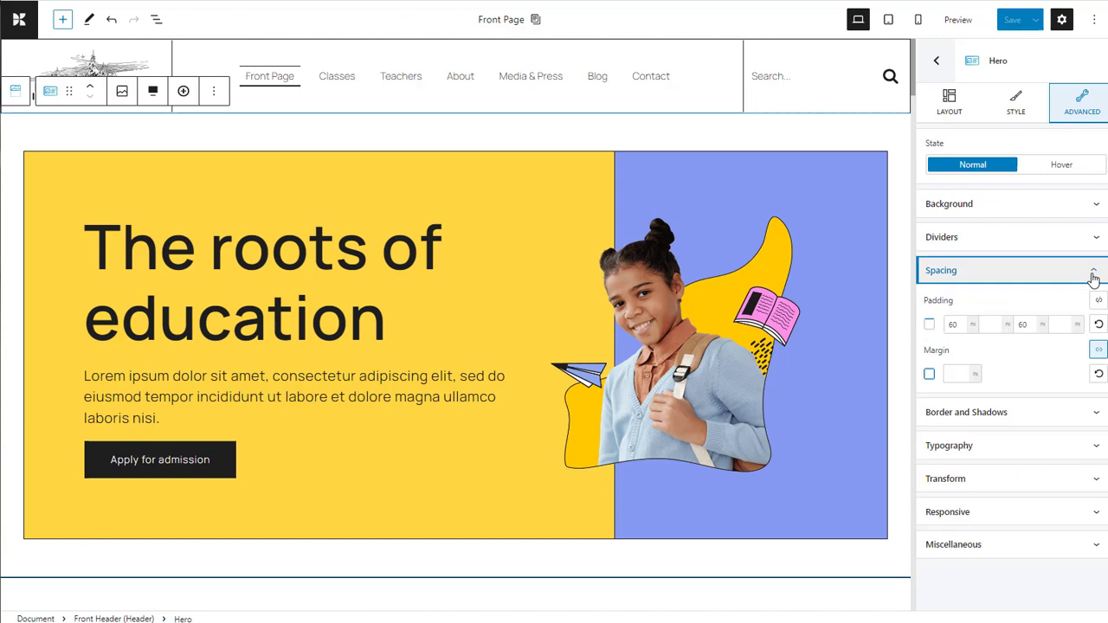
click(1093, 273)
click(1087, 337)
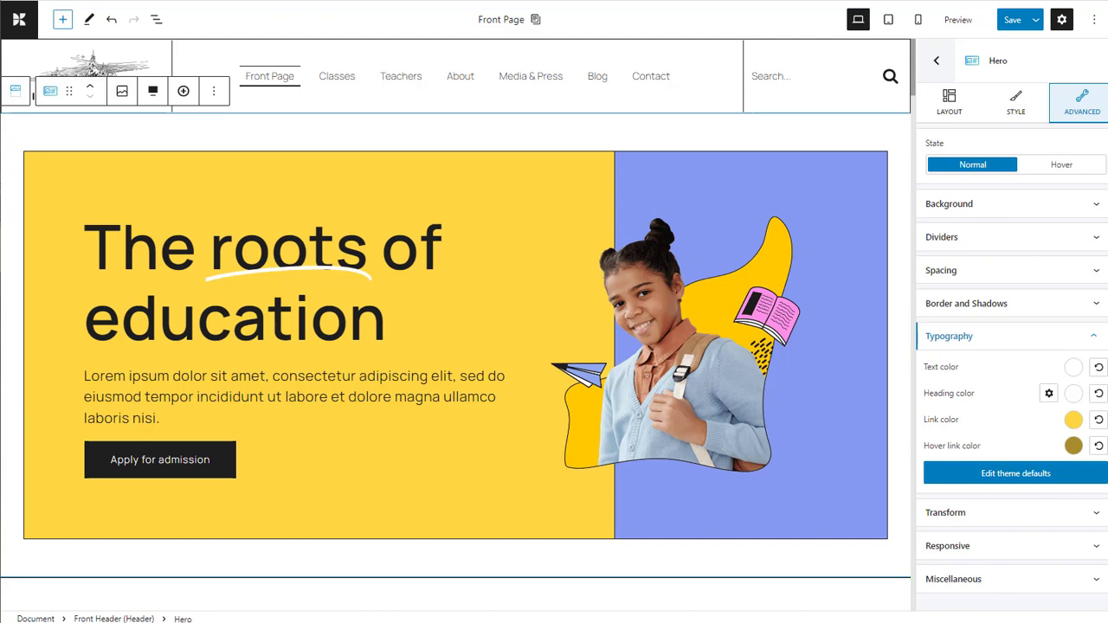
click(1098, 337)
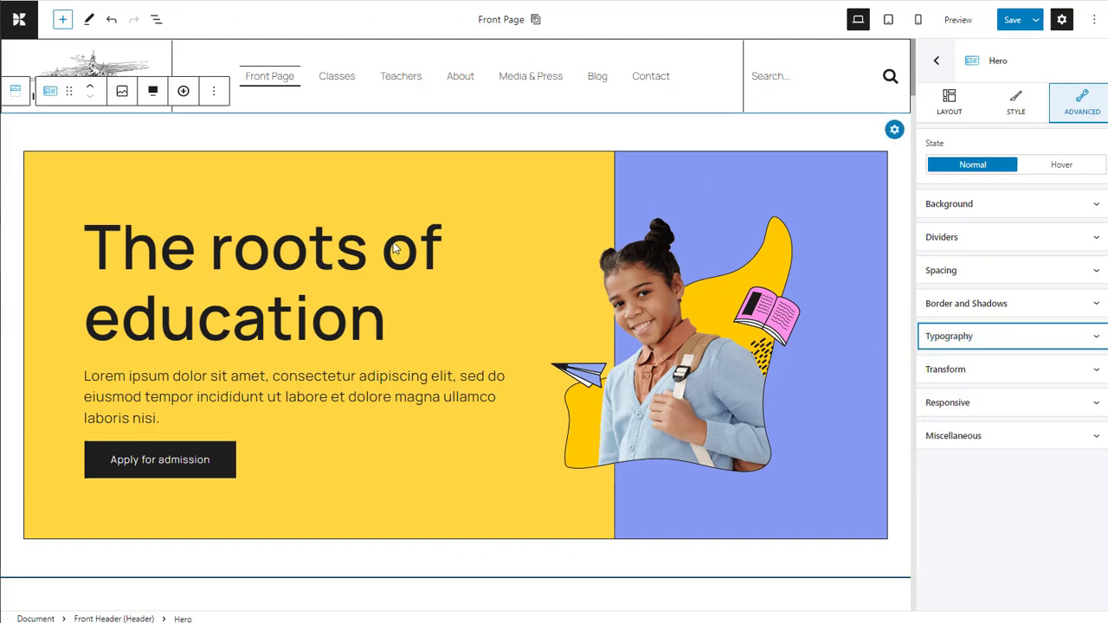
Inspect the block settings of the hero's heading, the "Apply for admission" button and the image.
click(385, 250)
click(1004, 102)
click(950, 102)
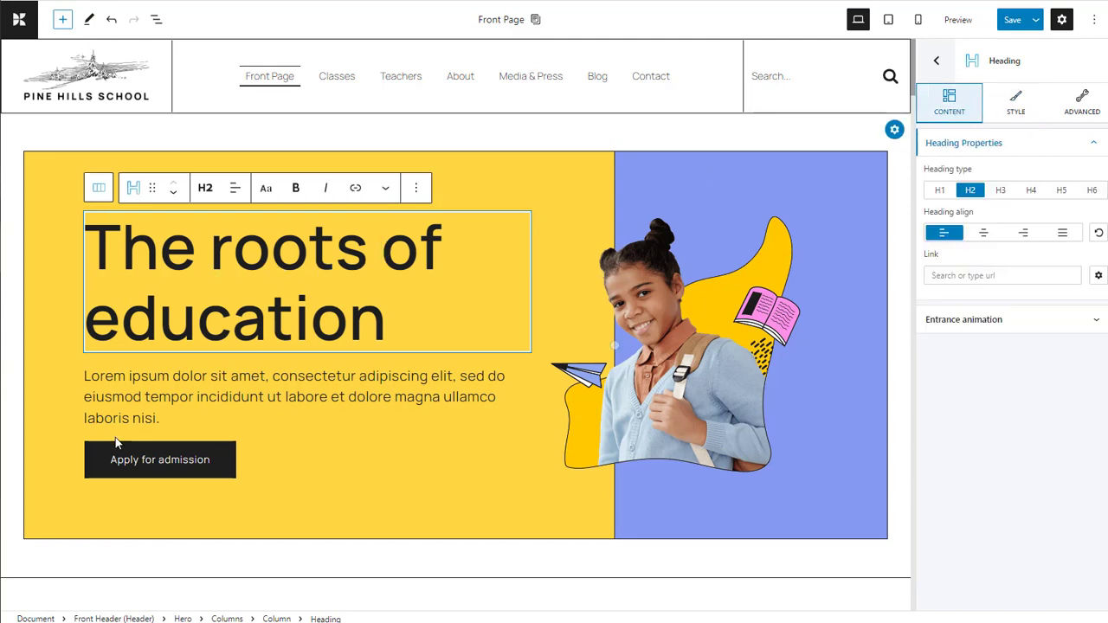
click(173, 459)
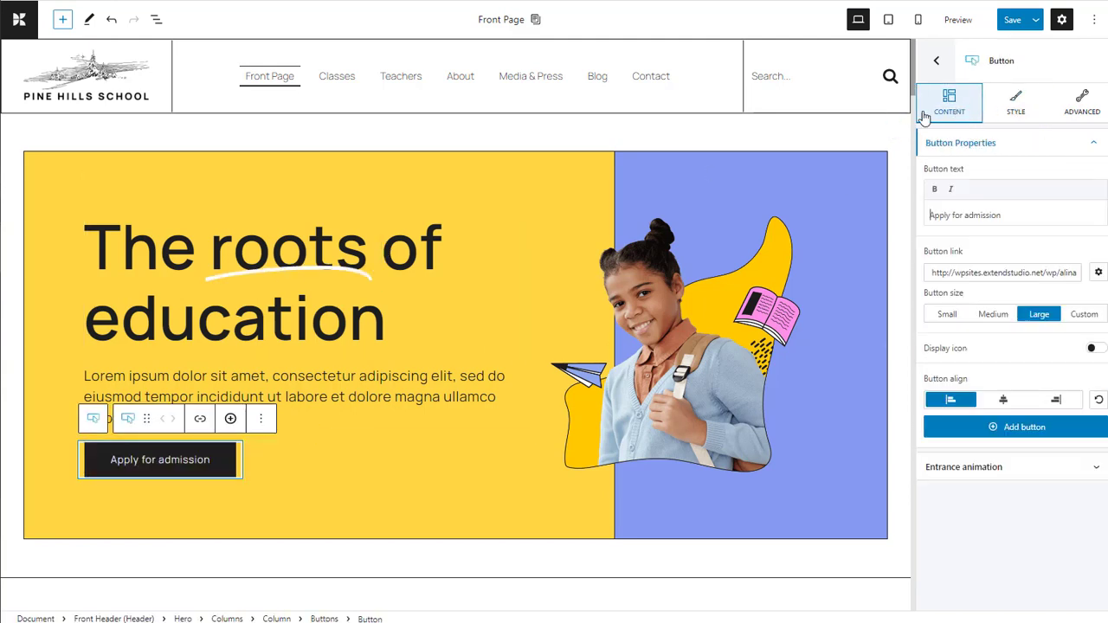
click(693, 347)
click(1016, 102)
click(961, 108)
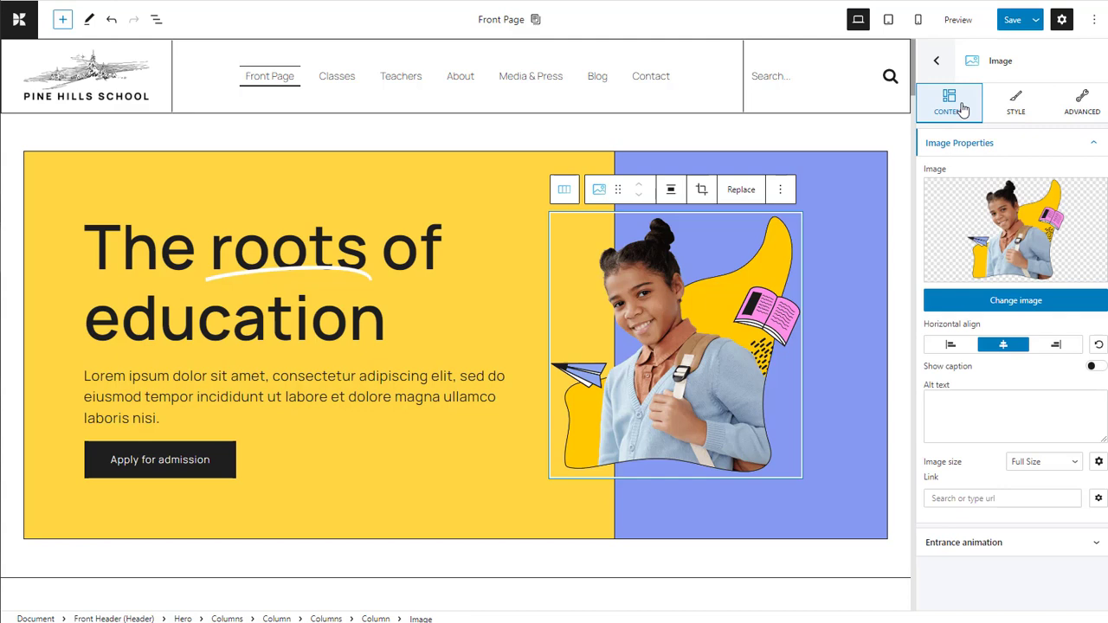
key(Escape)
Examine the header Navigation's content, style and advanced settings.
click(1091, 181)
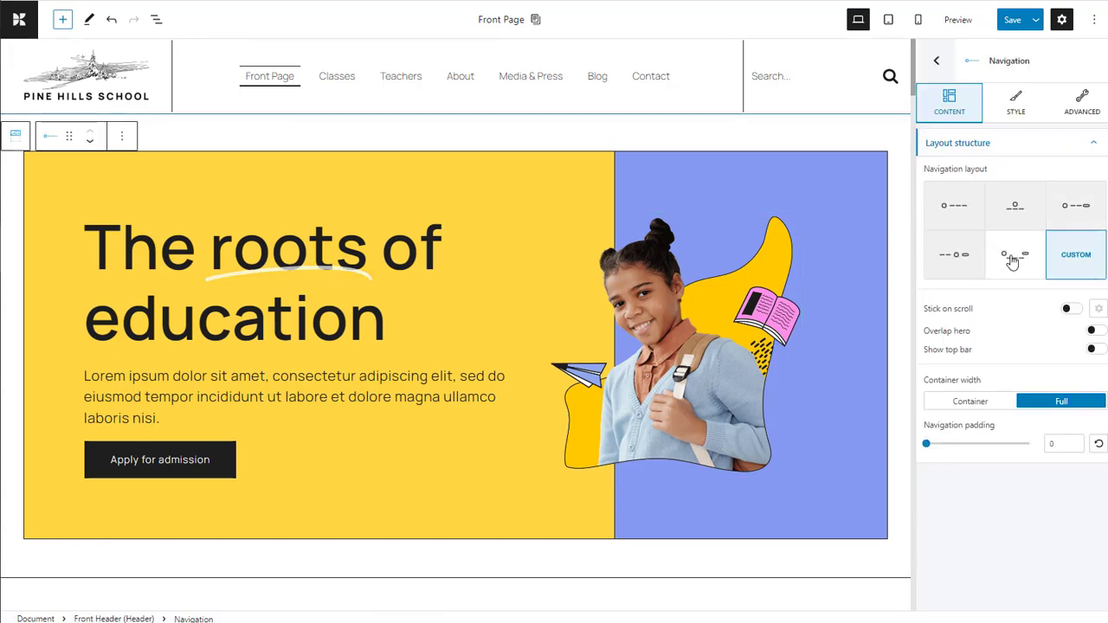
click(1010, 104)
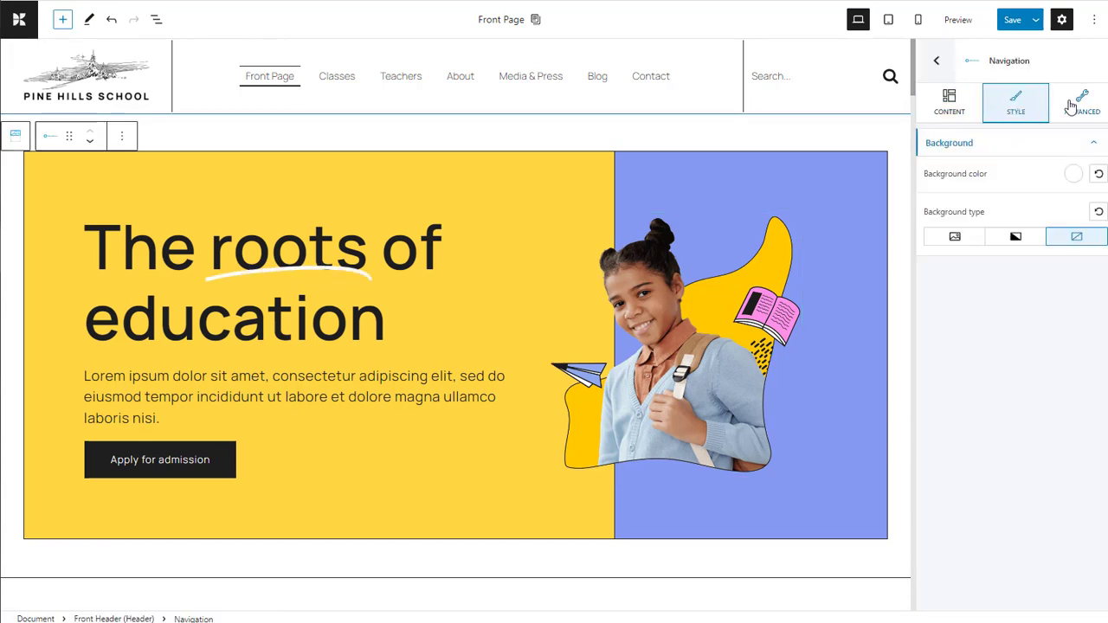
click(1082, 102)
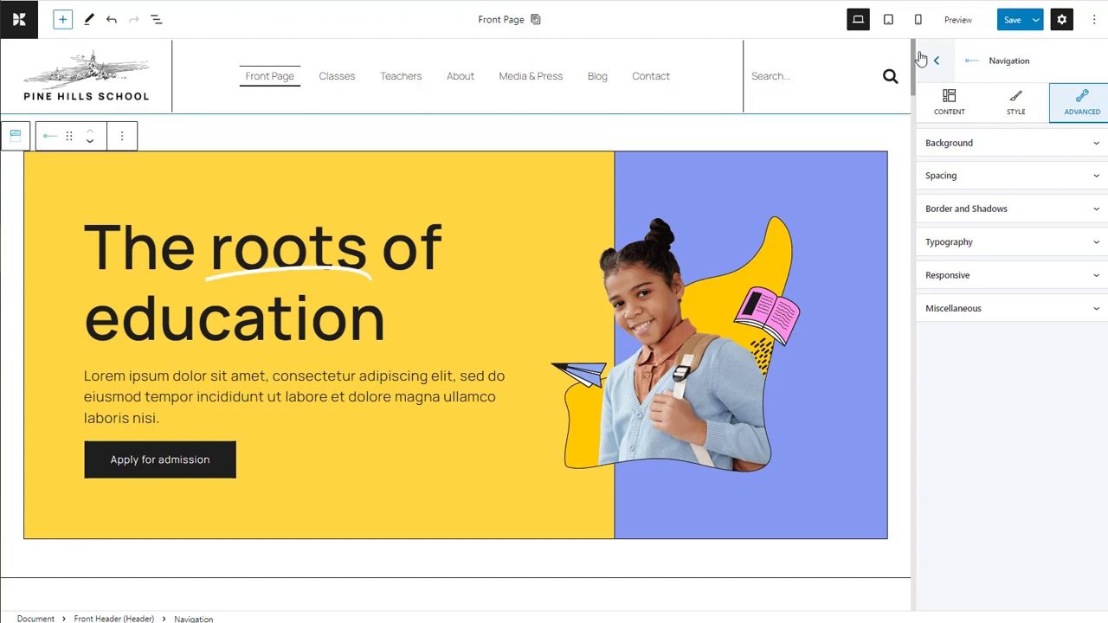
click(939, 63)
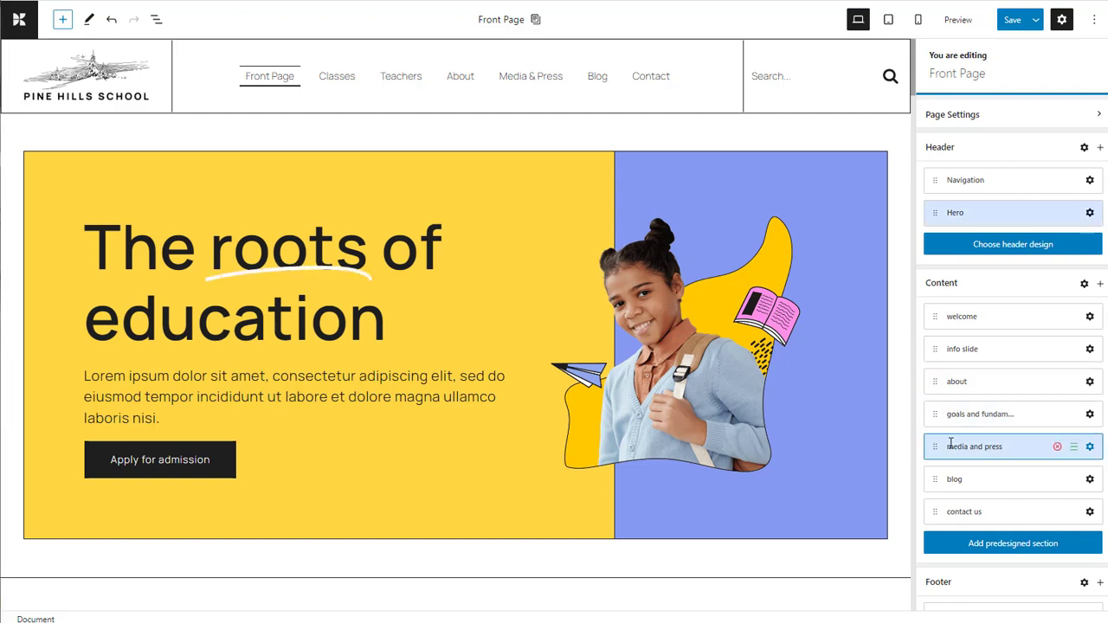
Try to reorder the media and press section within the page's content sections.
drag(937, 447, 935, 418)
mouse_move(935, 489)
mouse_down()
mouse_move(923, 477)
mouse_move(936, 481)
mouse_up()
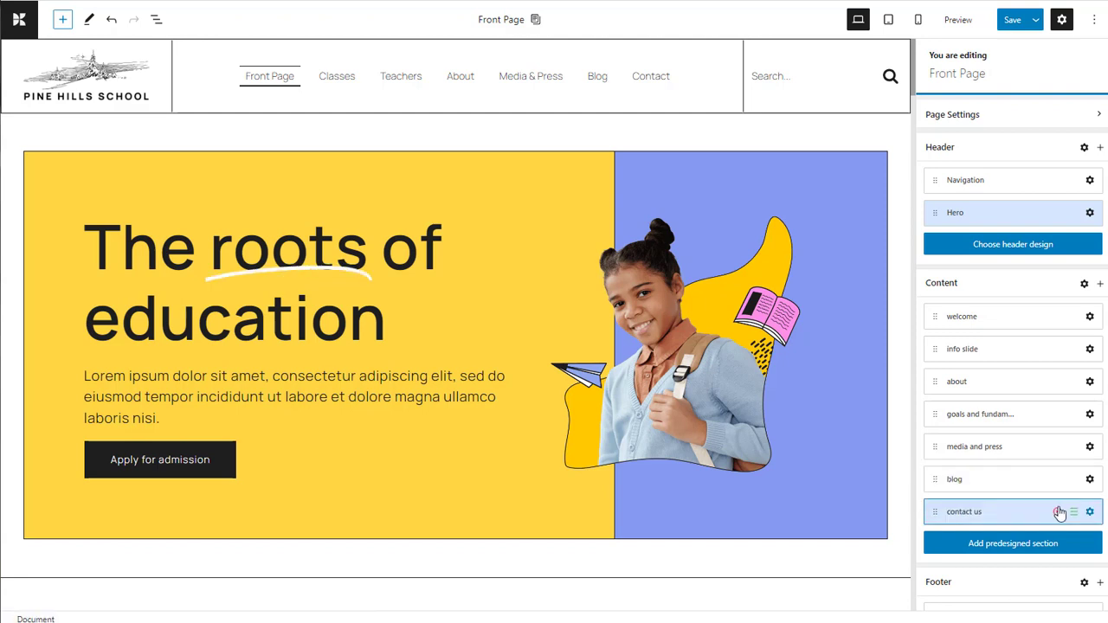
Examine the layout, style and advanced settings of the media and press section.
click(1090, 447)
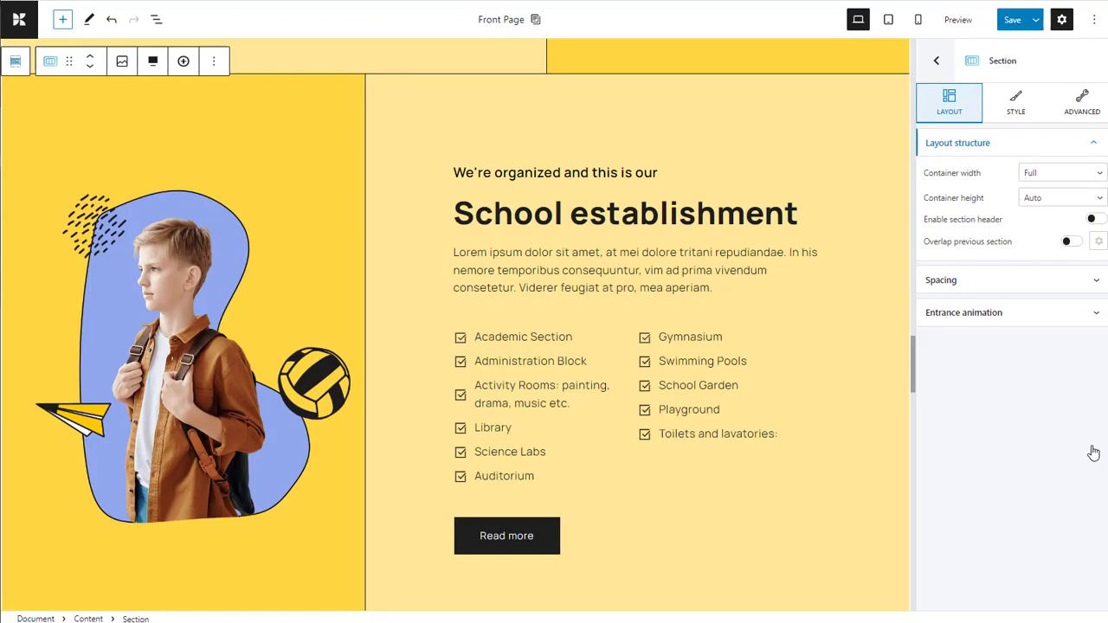
click(1015, 101)
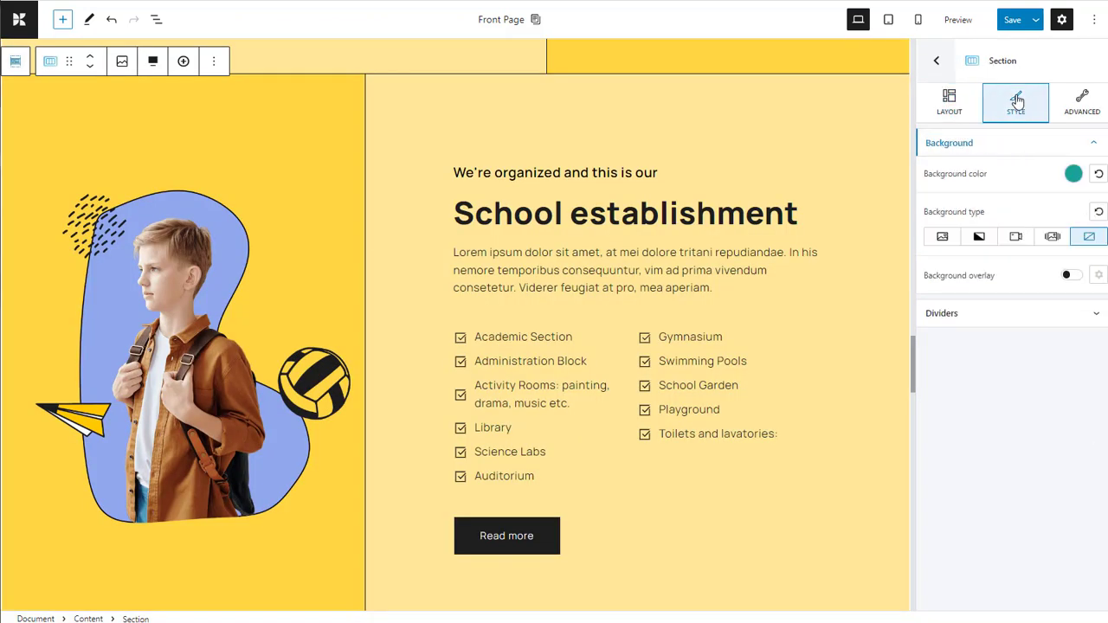
click(1082, 102)
click(952, 102)
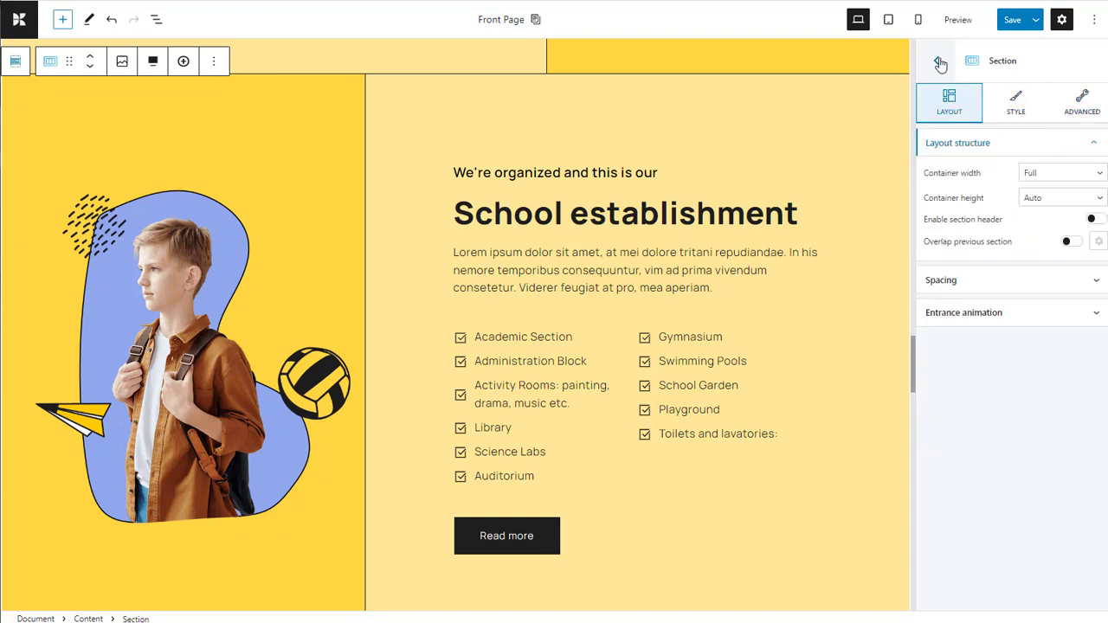
click(937, 61)
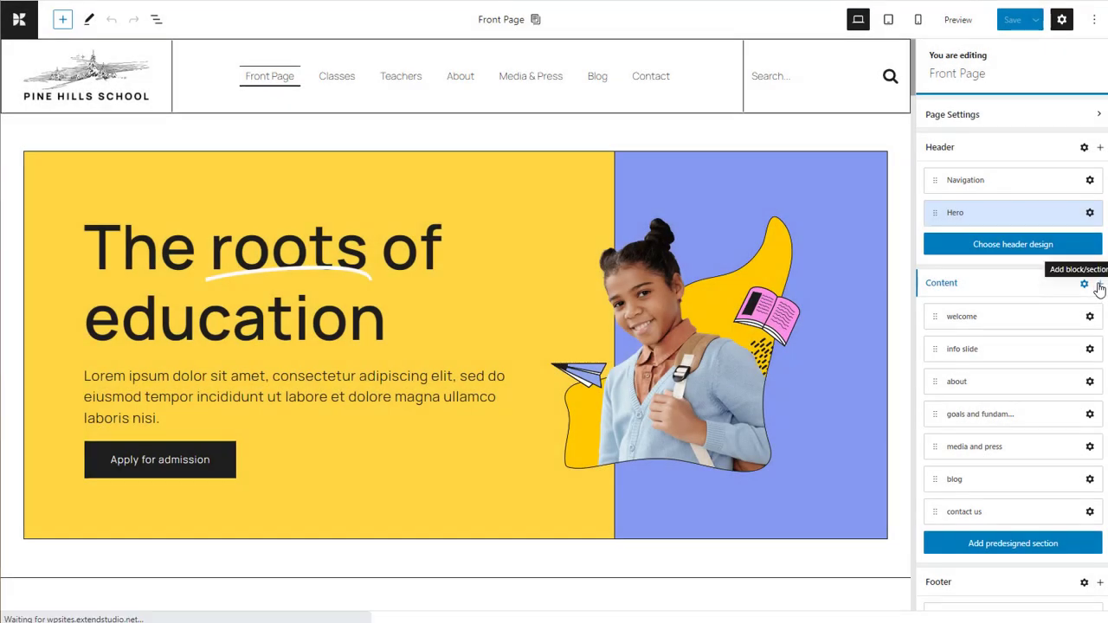
Add a blank section to the page content and give it a three-column layout with two narrow columns and a wide third one.
click(1099, 285)
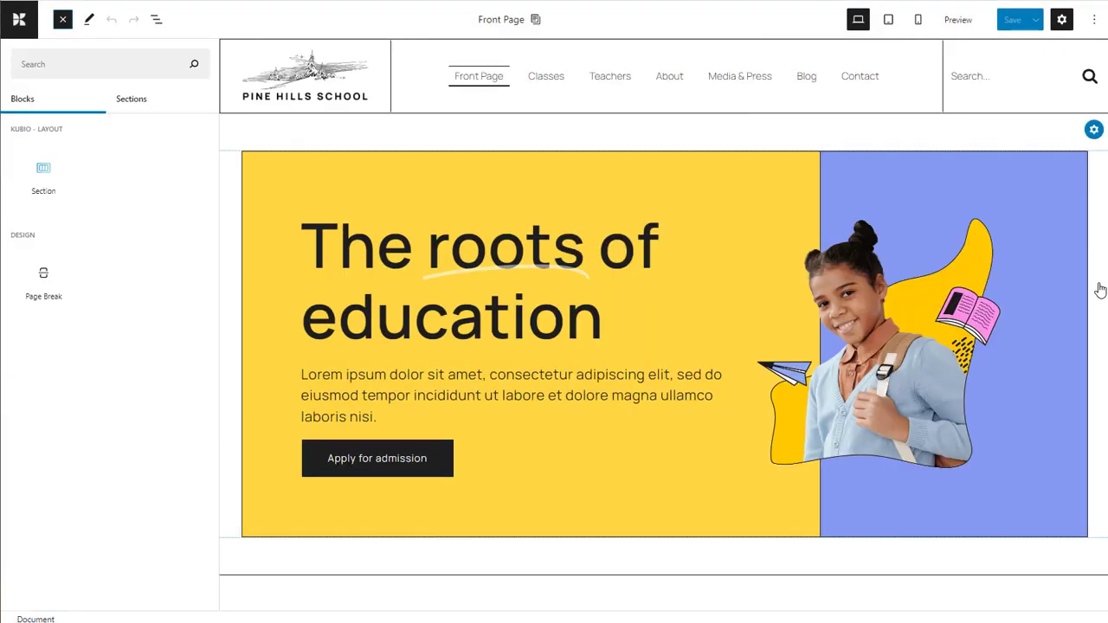
click(43, 168)
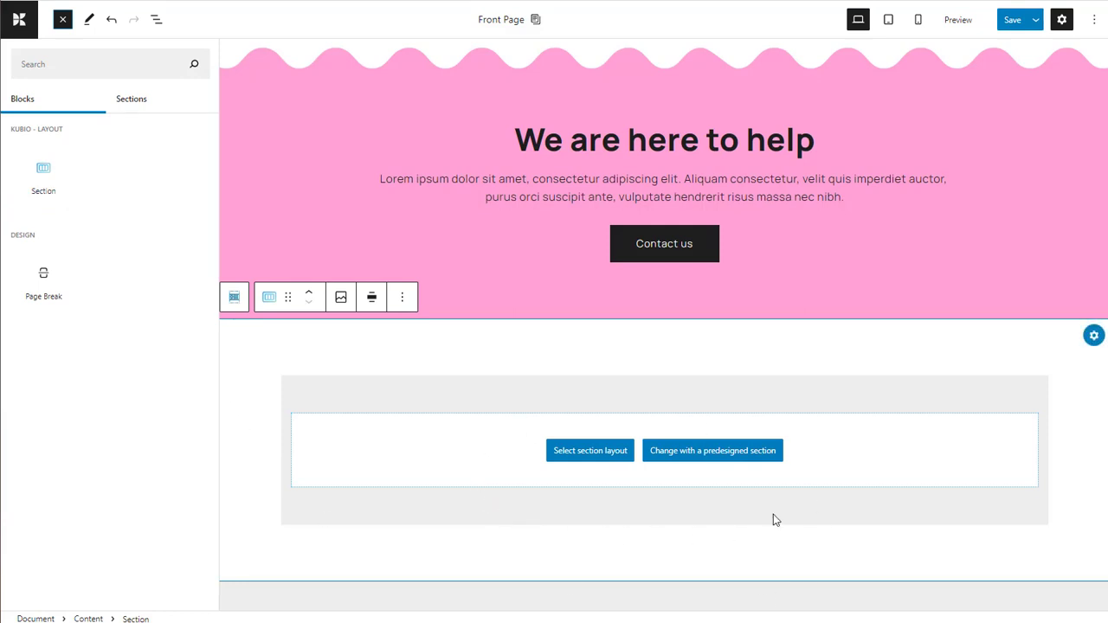
click(607, 452)
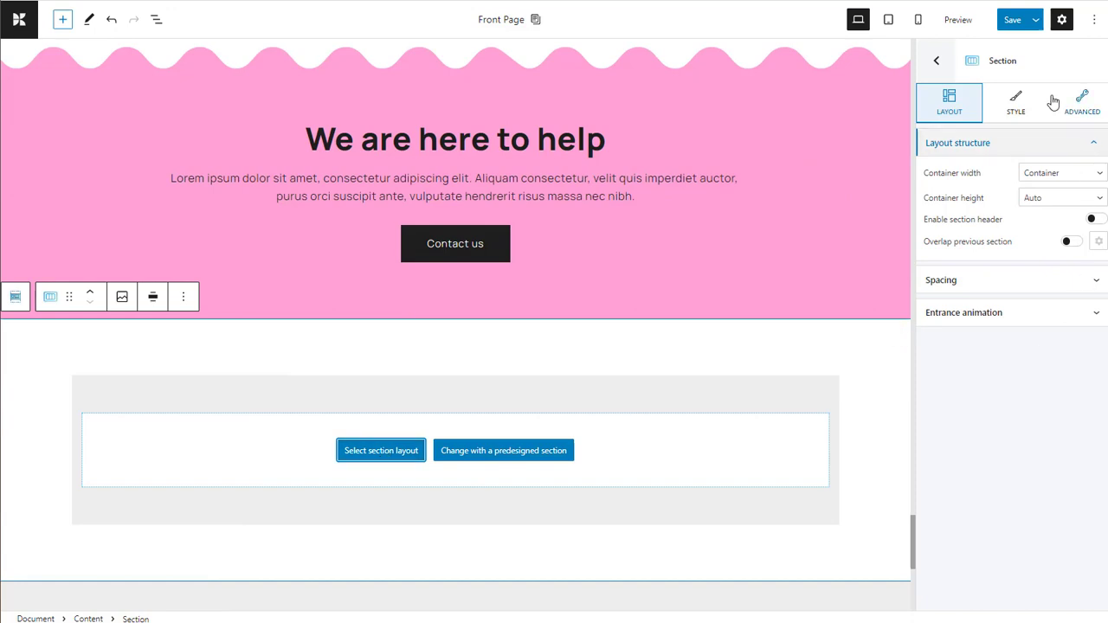
click(381, 450)
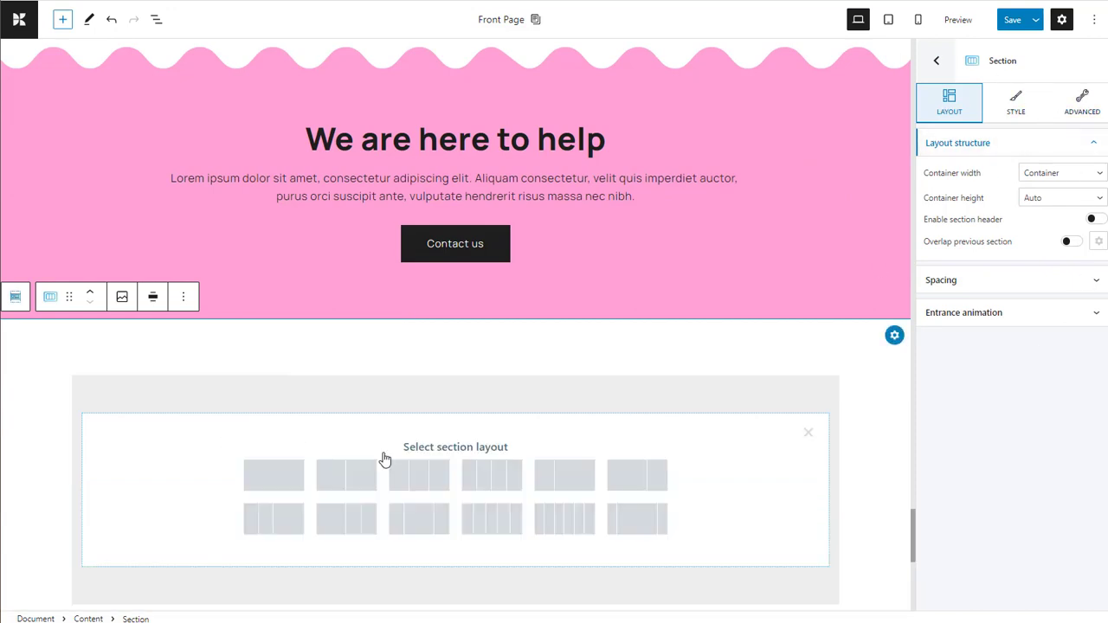
click(279, 523)
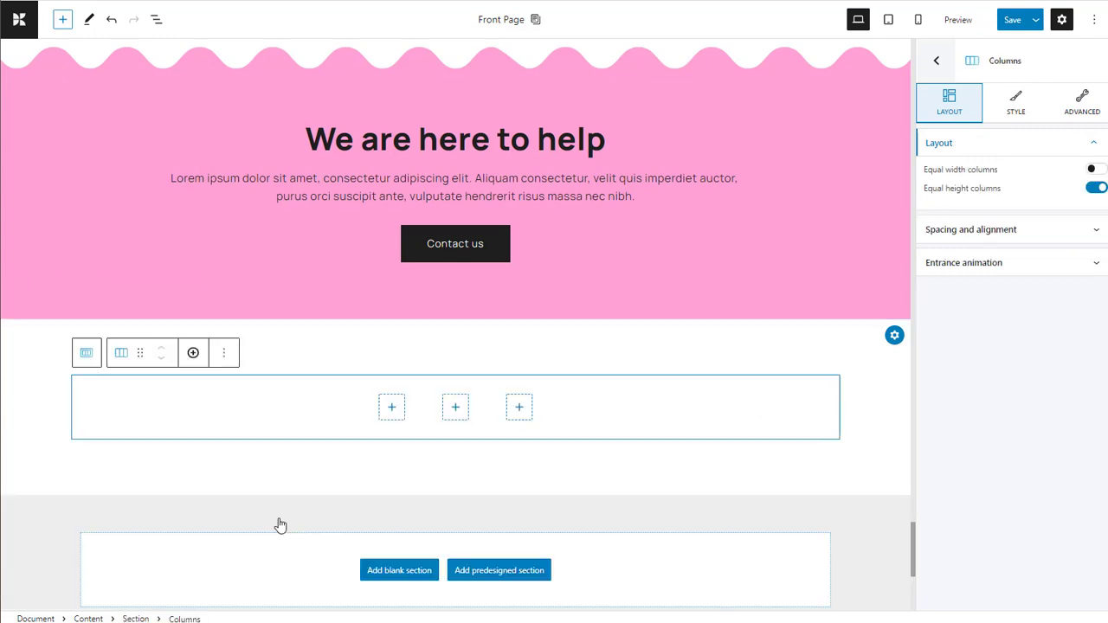
Insert a heading in the new section's first column and a paragraph in its second column.
click(168, 407)
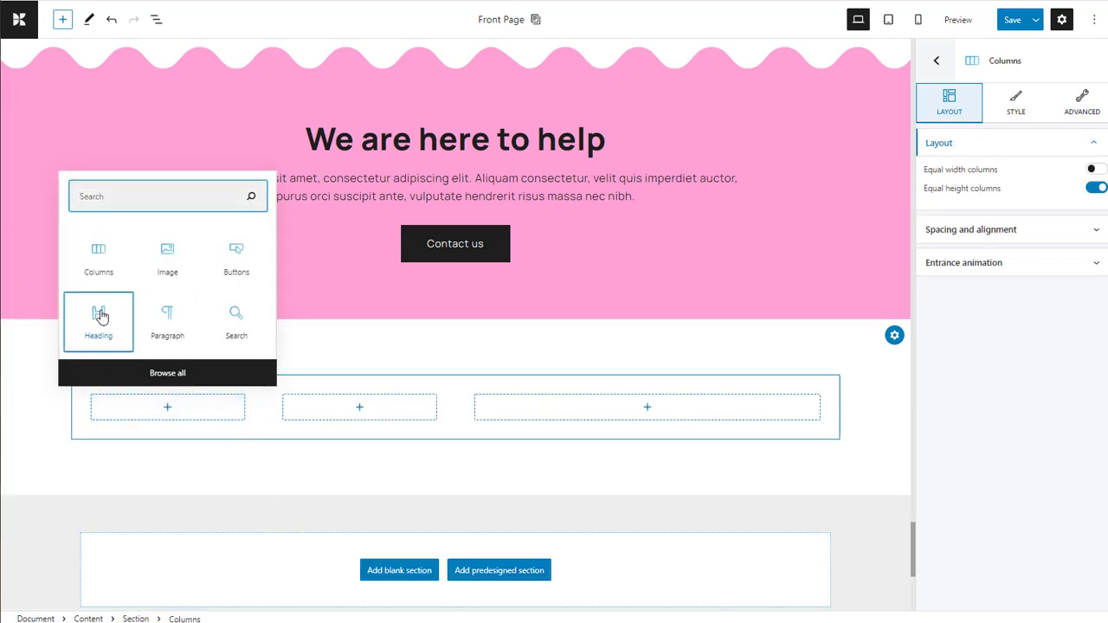
click(99, 318)
click(360, 466)
click(358, 391)
Insert an image in the wide third column, using the backpack picture img18.jpg from the media library.
click(651, 469)
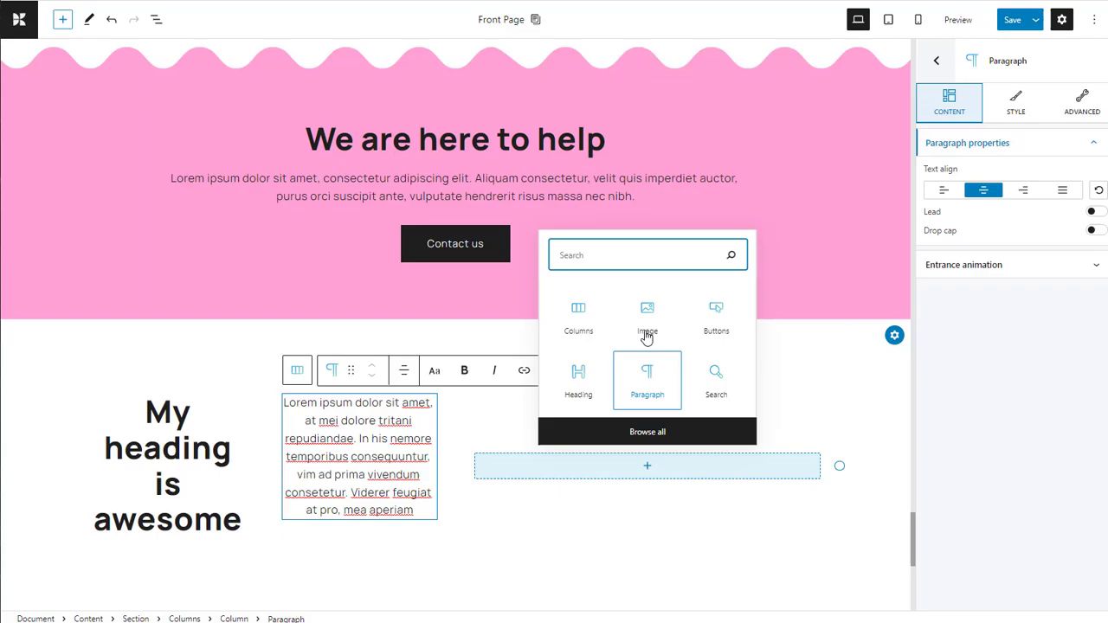
click(646, 322)
click(576, 478)
click(498, 297)
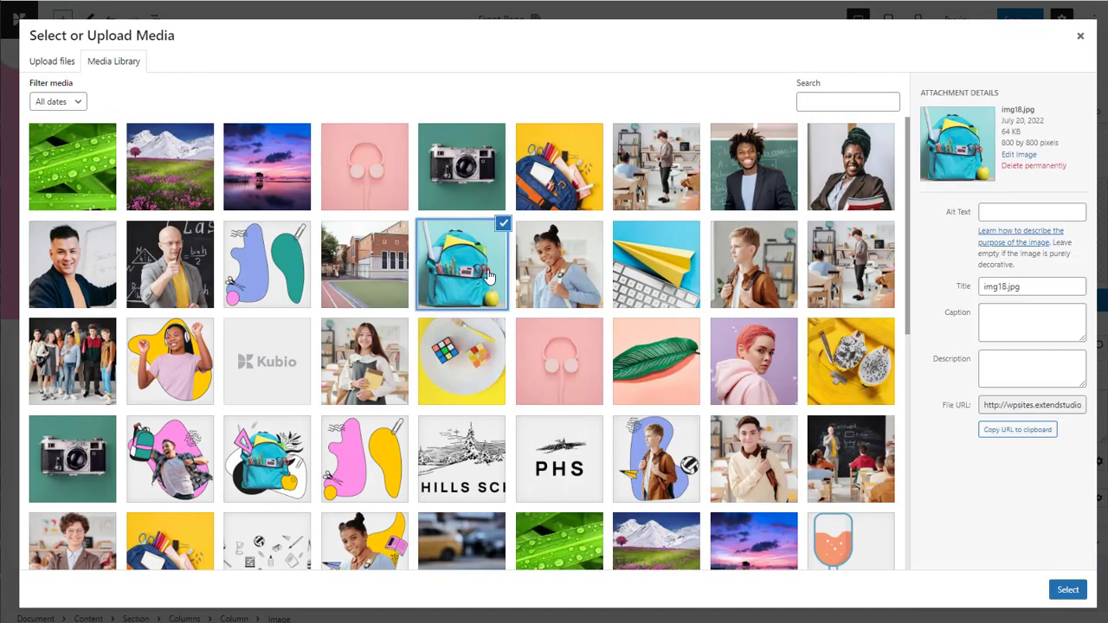
click(1068, 590)
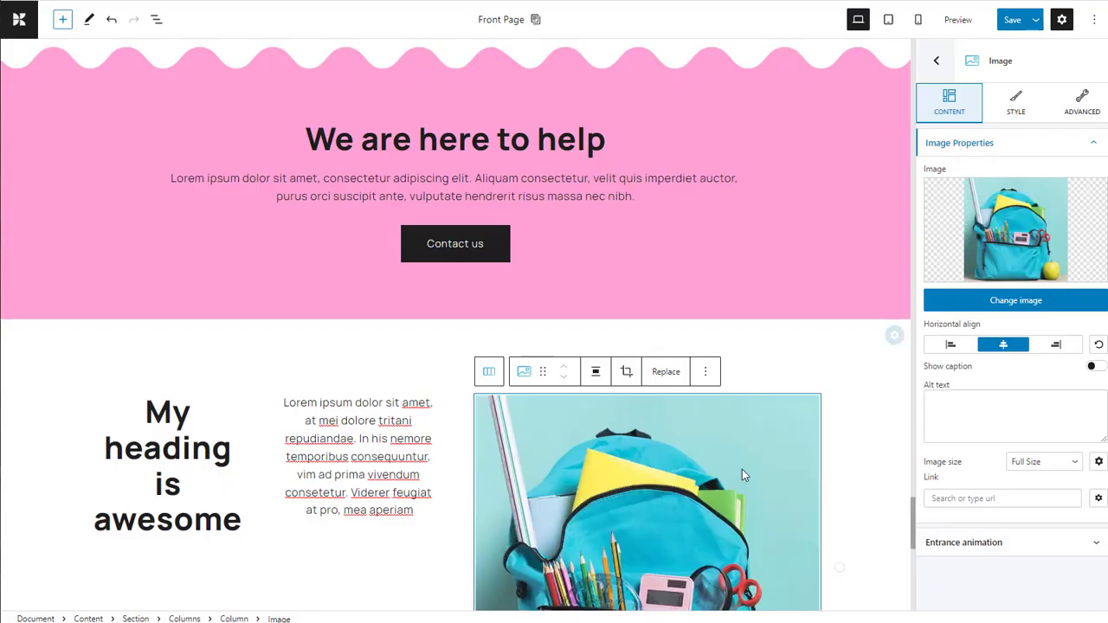
Set the backpack image's max width to 250 and return to the page overview.
click(1099, 462)
click(1044, 449)
text(250)
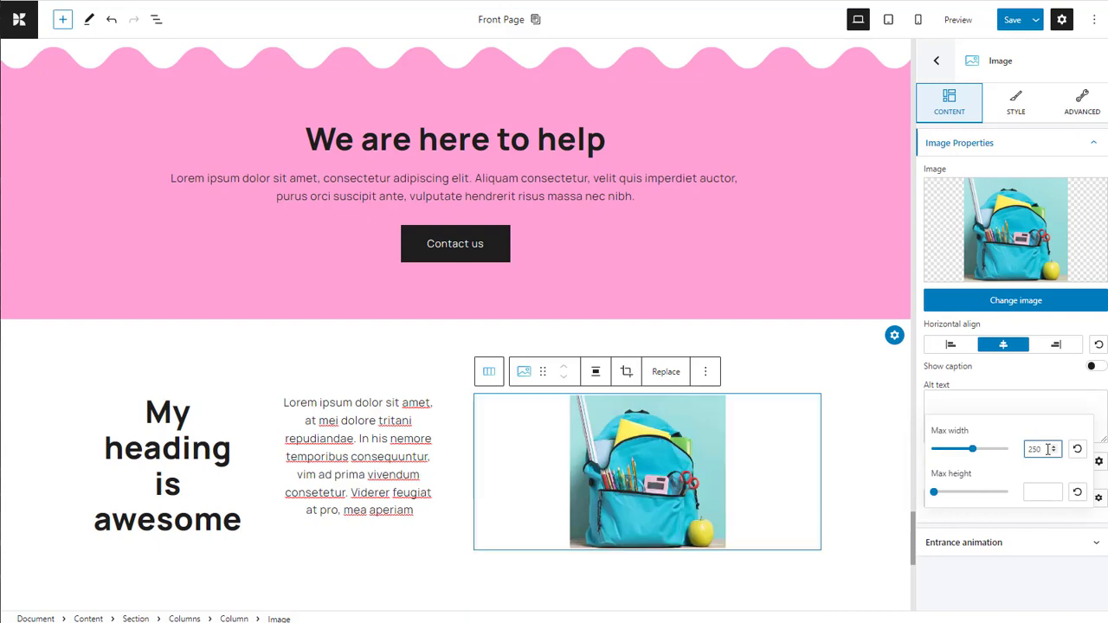
click(936, 61)
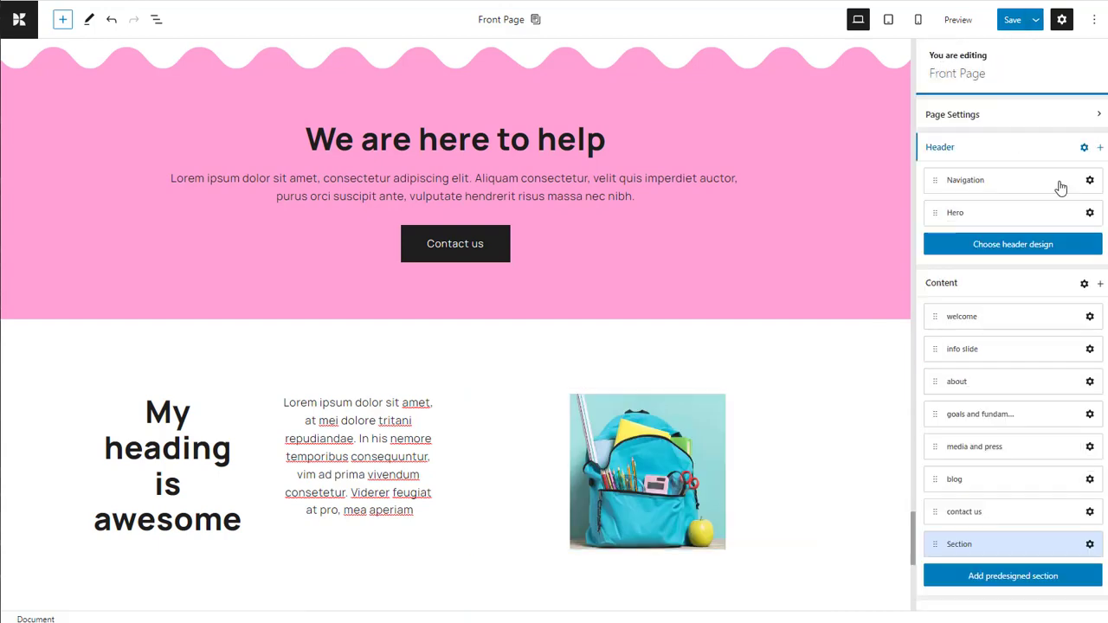
Add another section to the content and replace it with the predesigned F.A.Q. design that has intro text above a full-width accordion.
click(1101, 284)
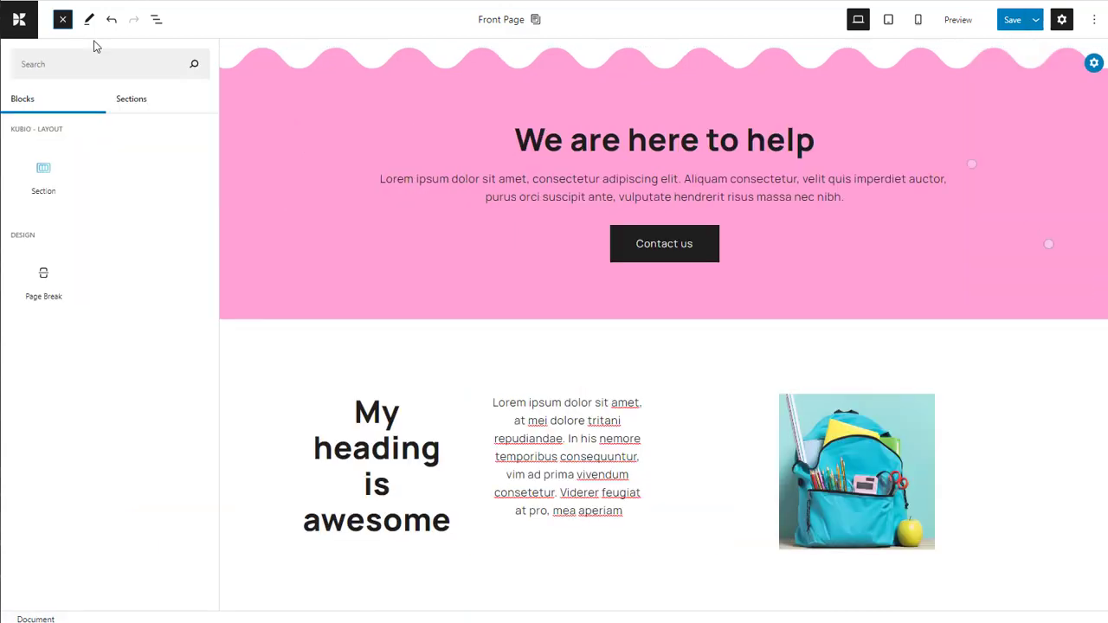
click(54, 168)
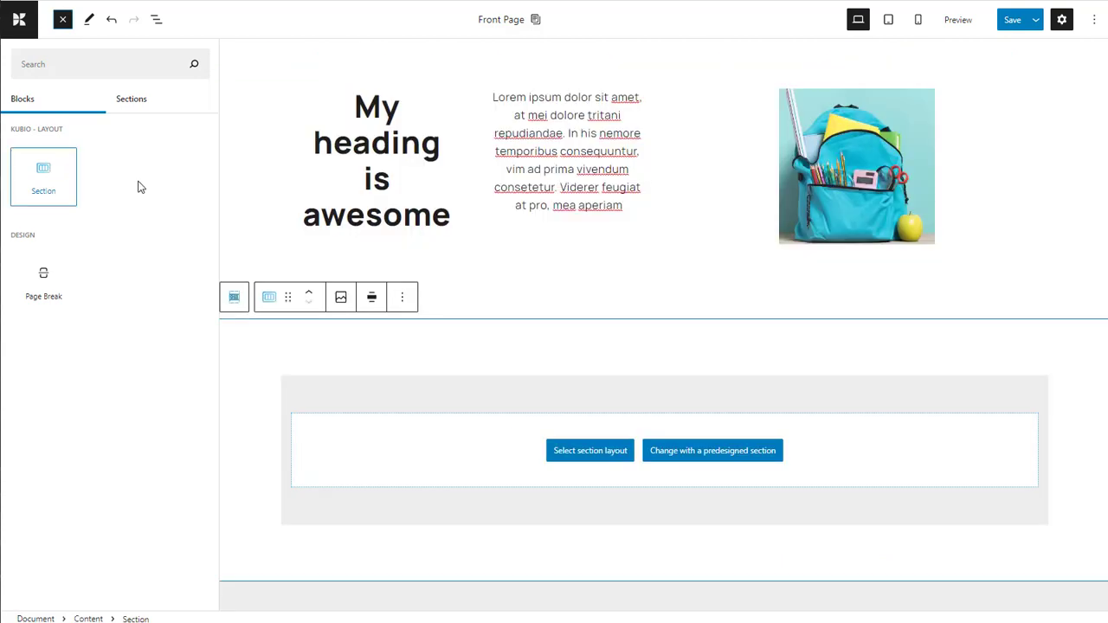
click(693, 458)
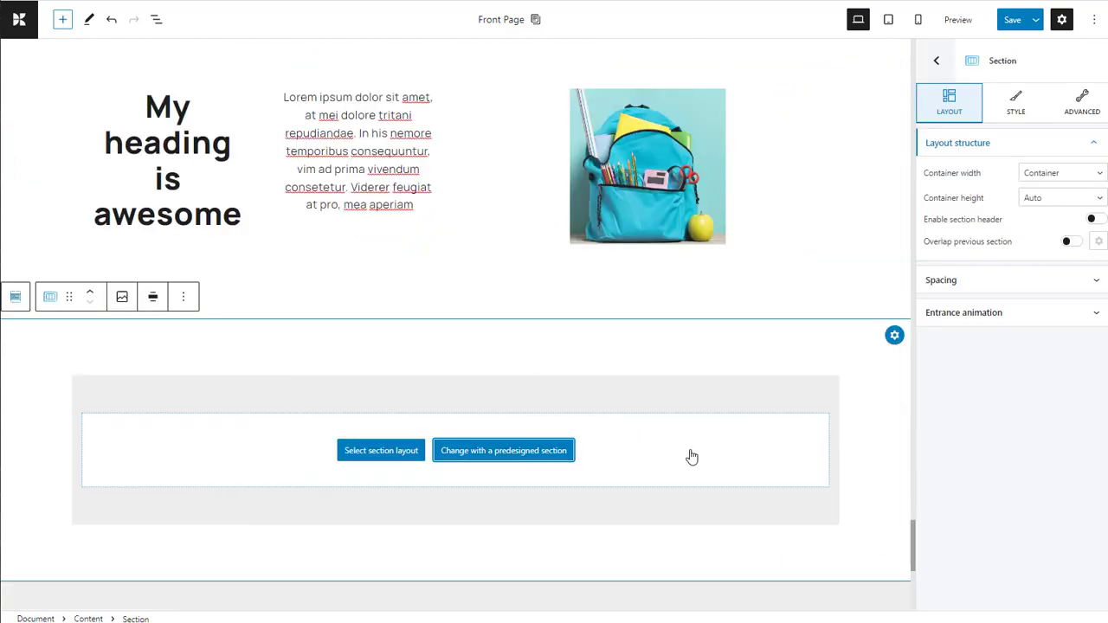
click(554, 451)
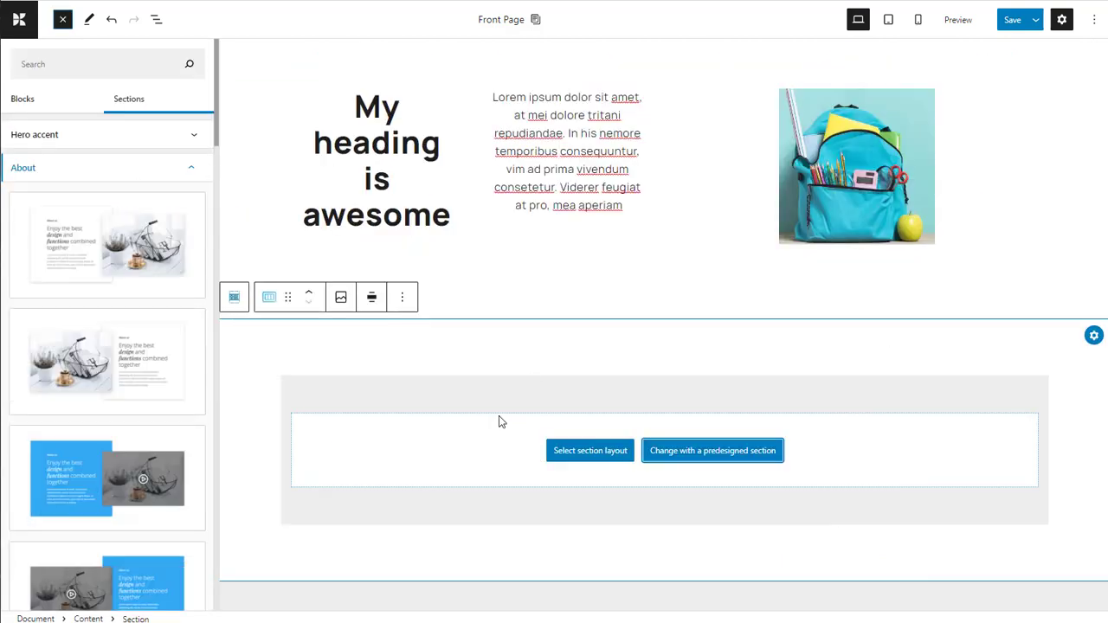
click(180, 168)
scroll(173, 216, down, 2)
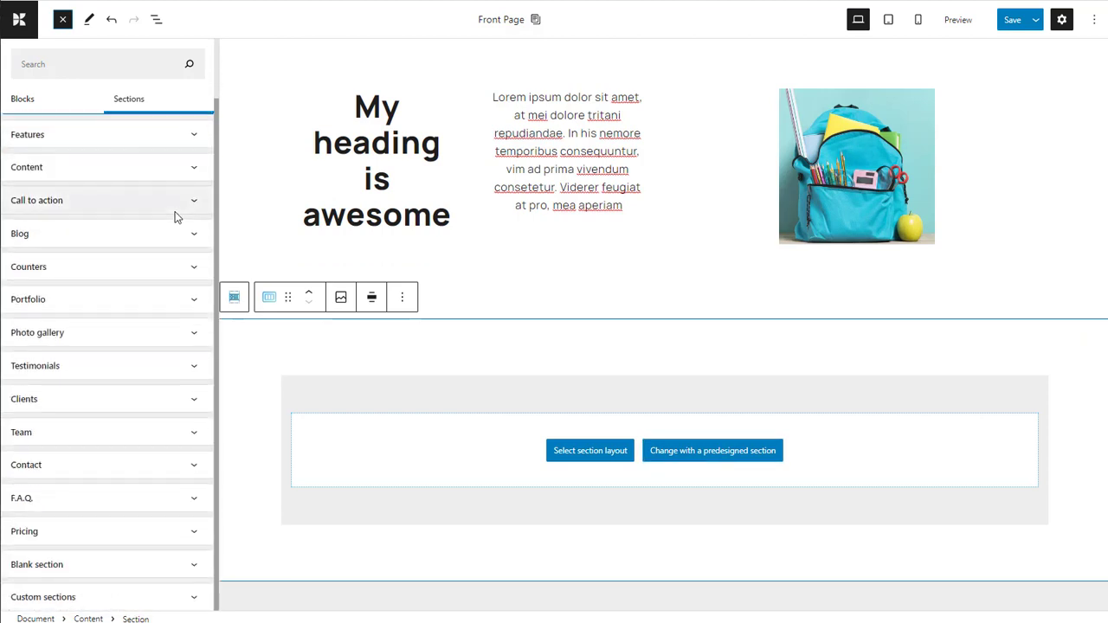
click(195, 498)
scroll(162, 447, down, 3)
scroll(161, 448, down, 6)
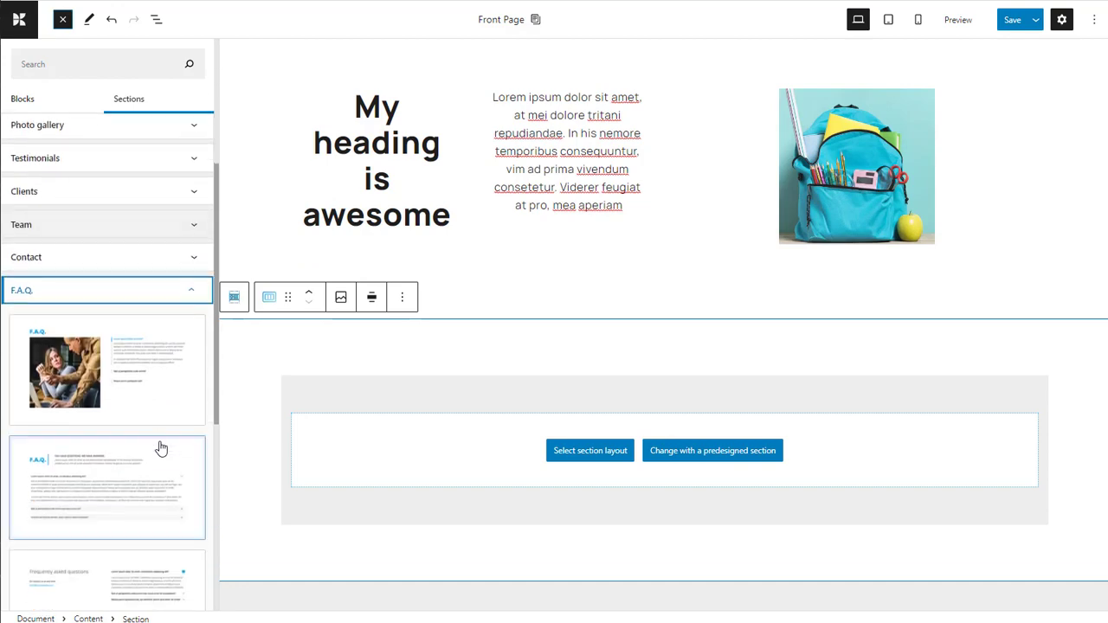
click(149, 344)
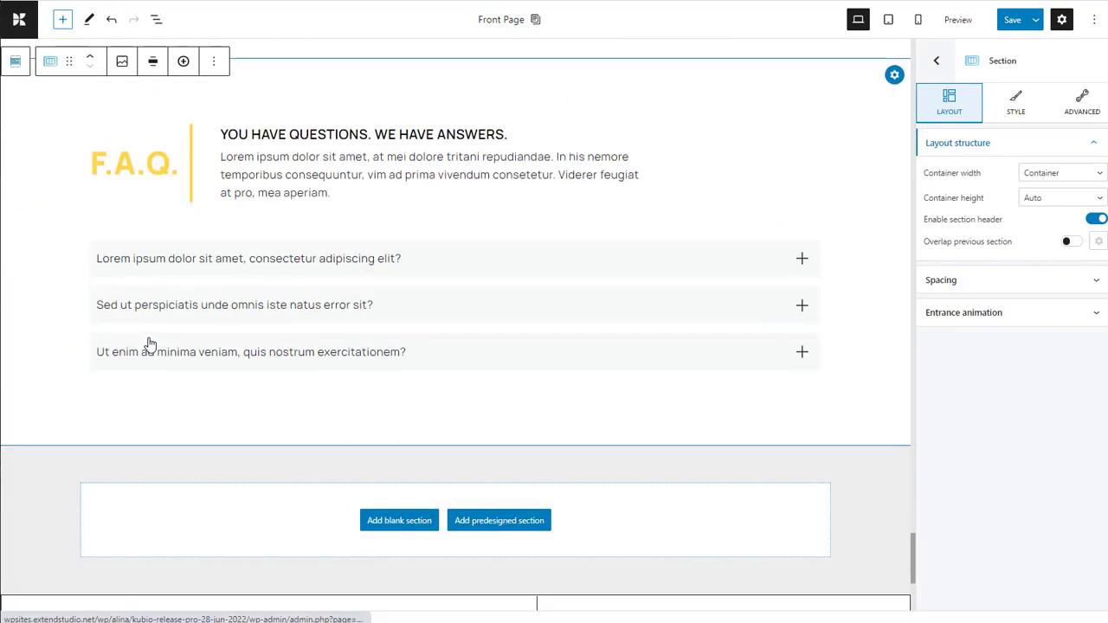
Inspect the settings of the F.A.Q. section's heading, paragraph and accordion.
click(269, 136)
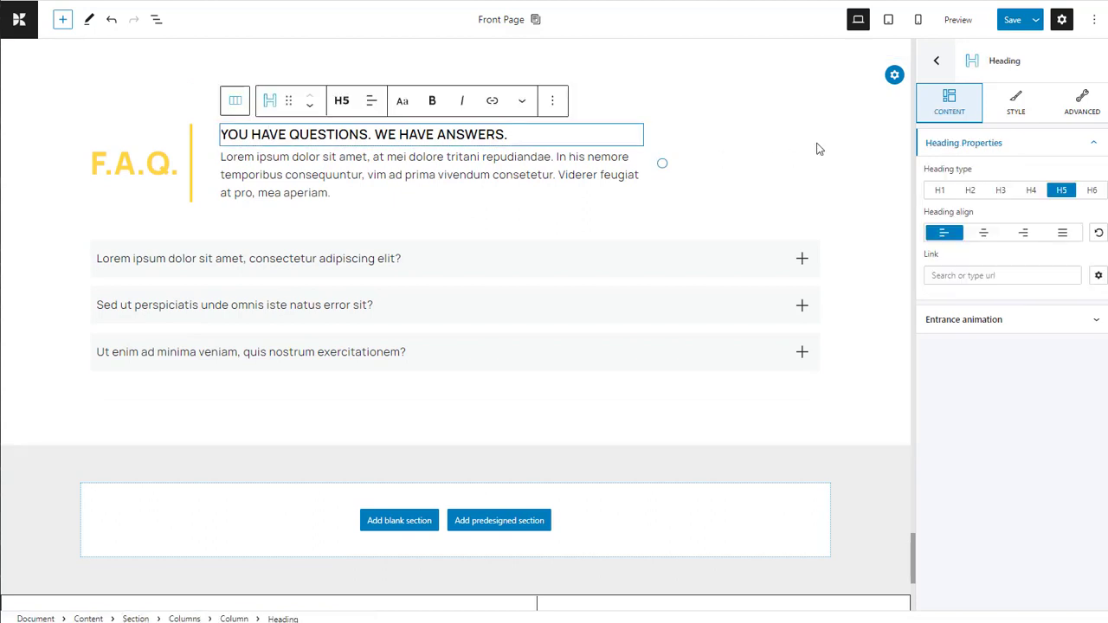
click(582, 170)
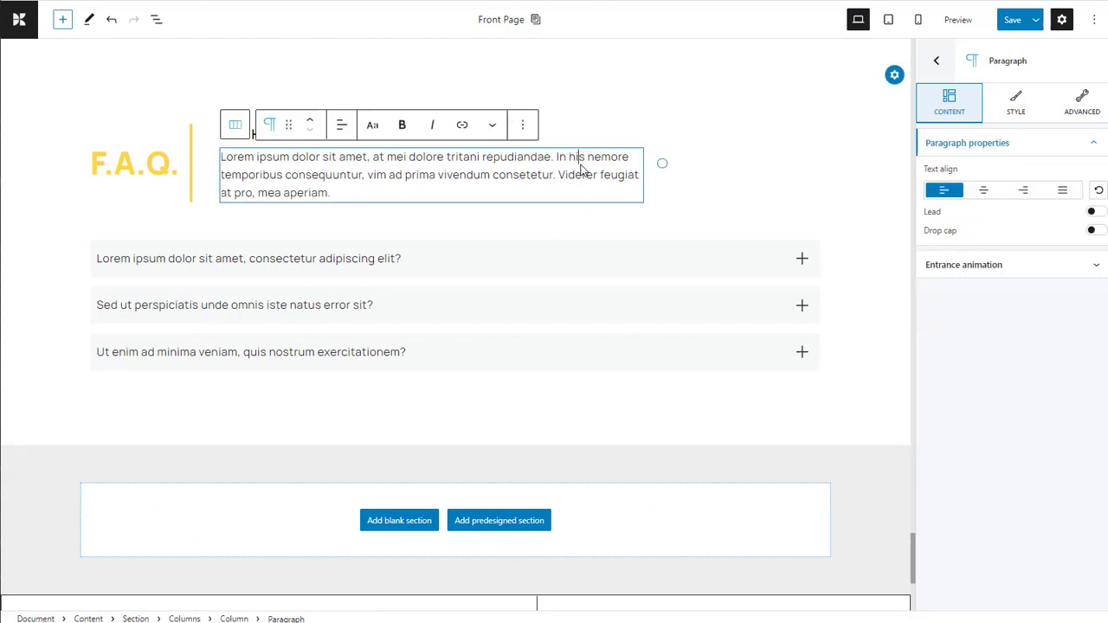
click(485, 260)
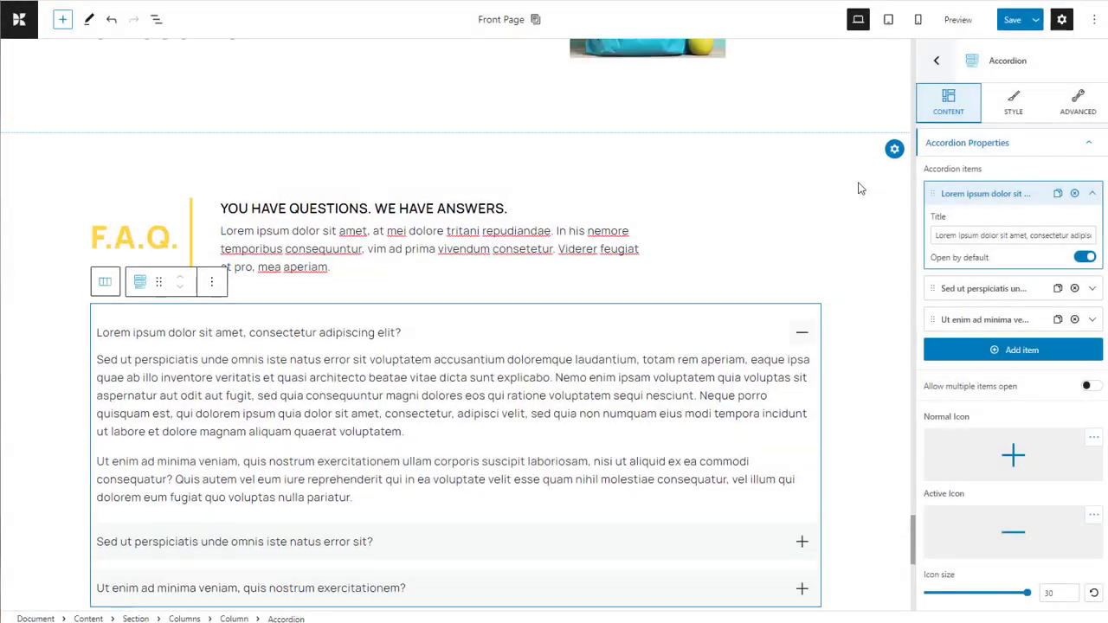
Select the three-column section with the backpack image and look through its block options, such as Duplicate and Remove block.
scroll(860, 188, up, 3)
scroll(860, 188, up, 3)
click(894, 167)
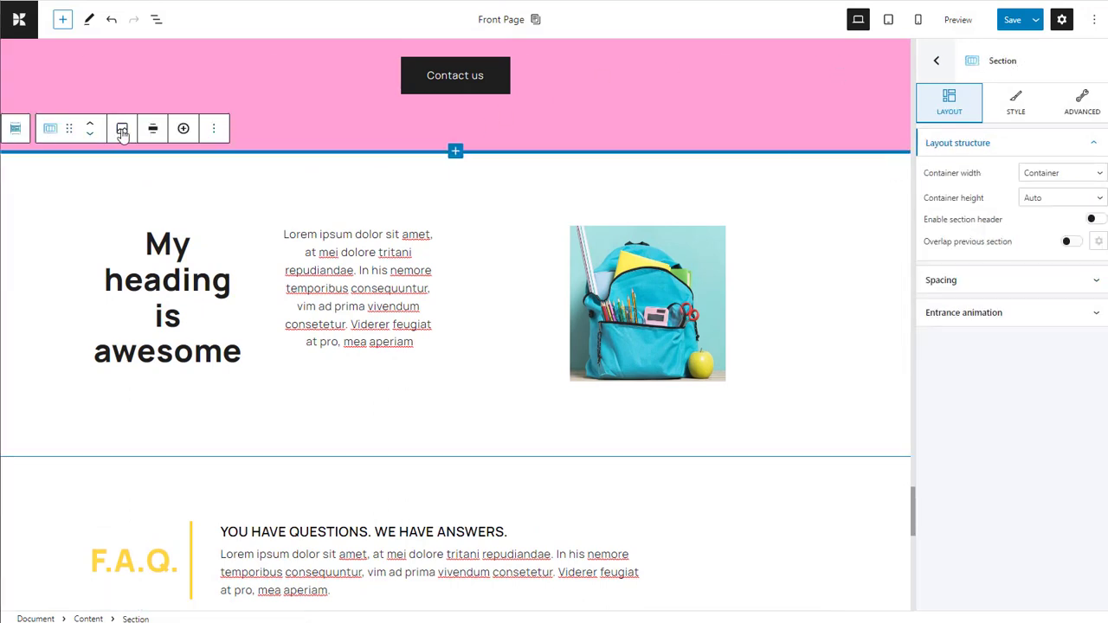
click(215, 131)
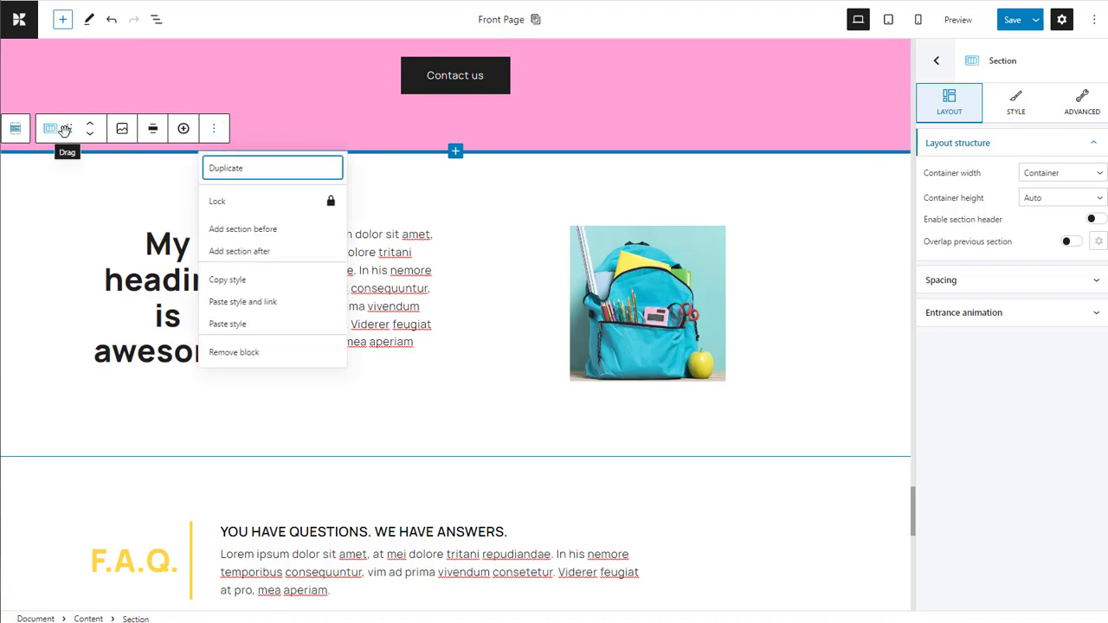
Move the three-column section up the page until it sits directly above the blog section.
click(91, 127)
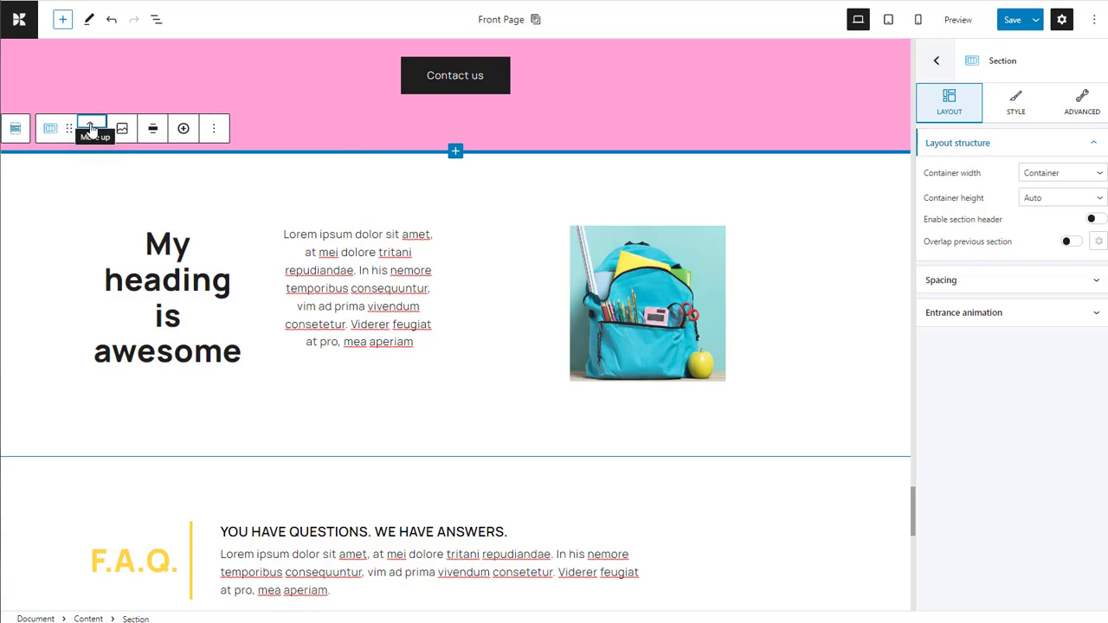
click(91, 126)
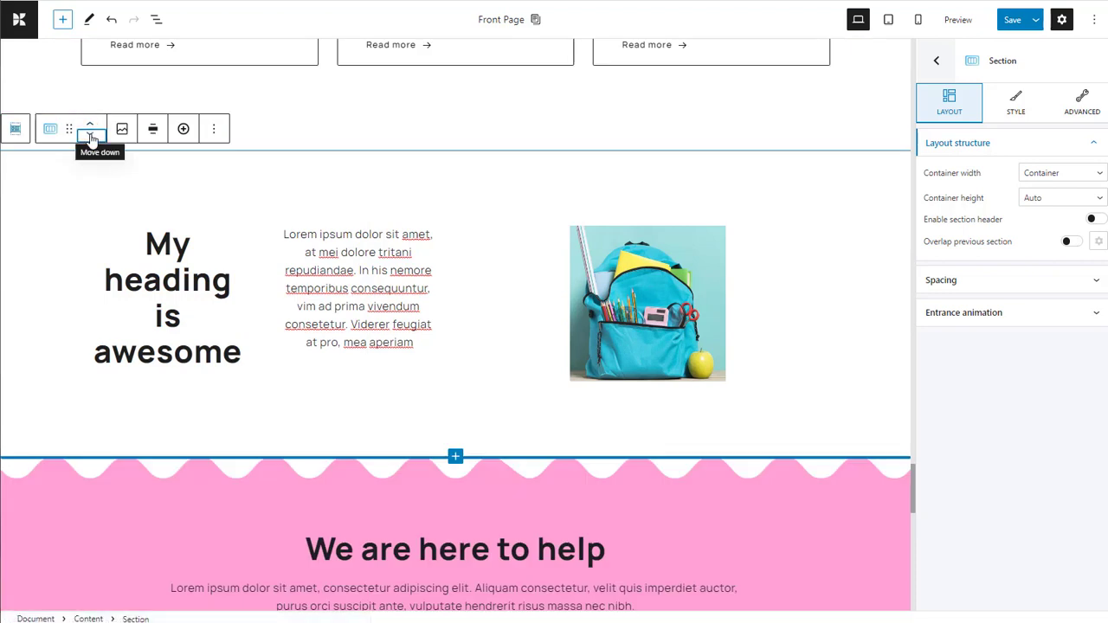
click(91, 136)
click(93, 126)
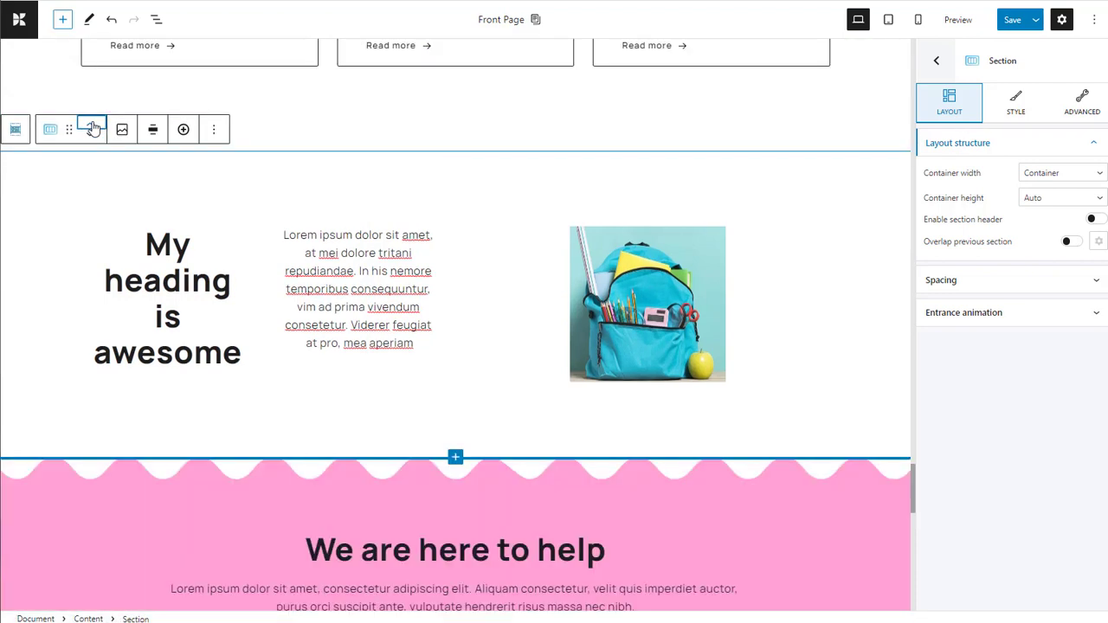
click(93, 126)
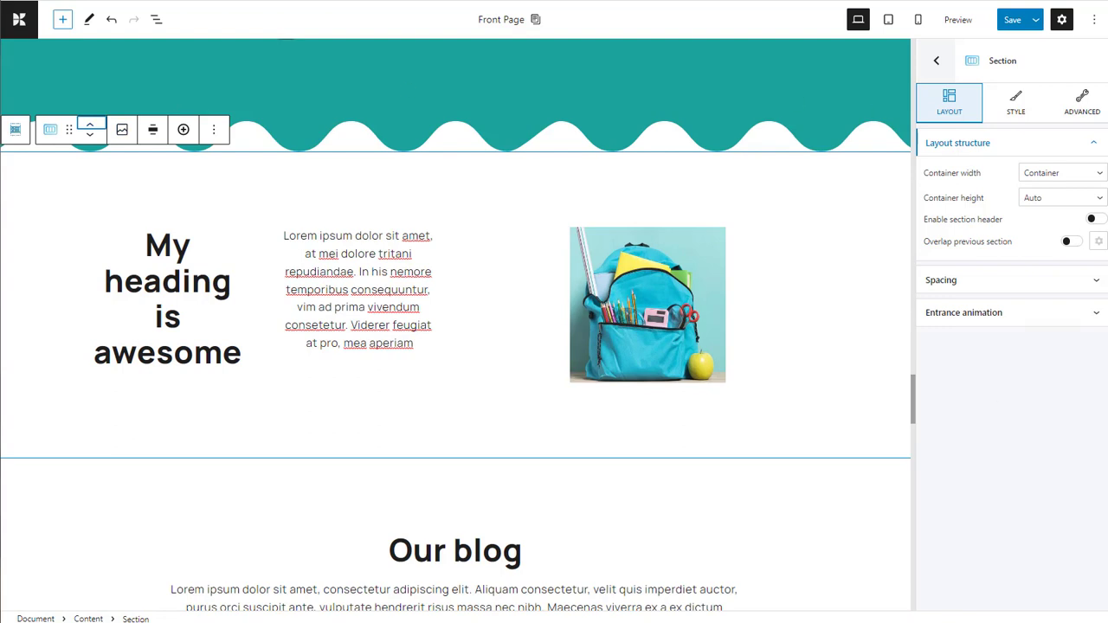
Return to the page overview, view the predesigned sections available for the content, and close the library.
click(936, 60)
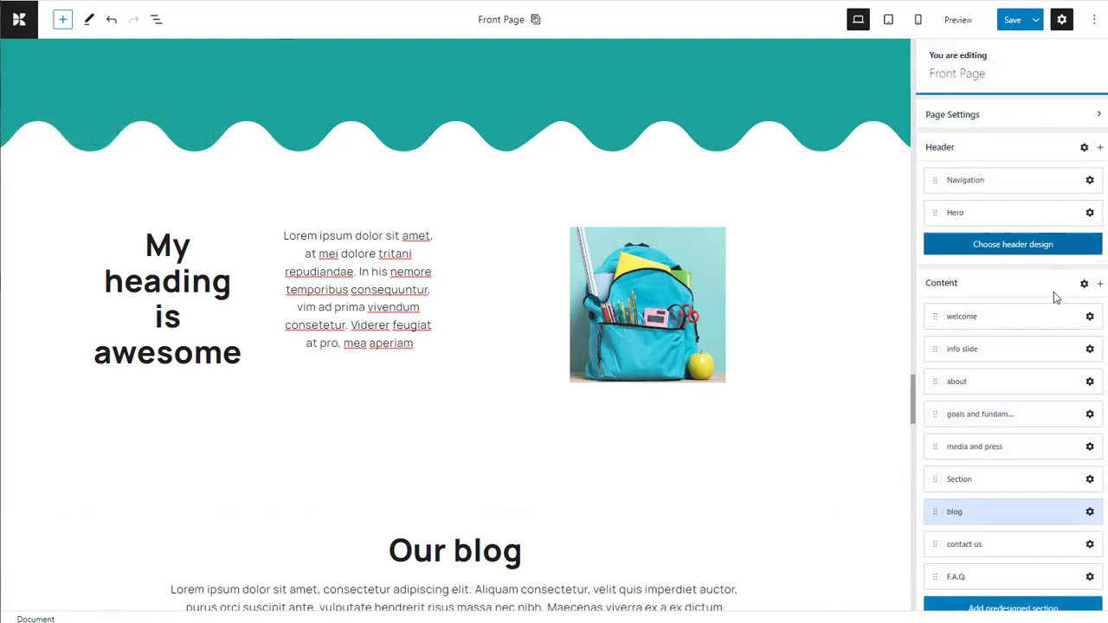
scroll(1022, 384, down, 3)
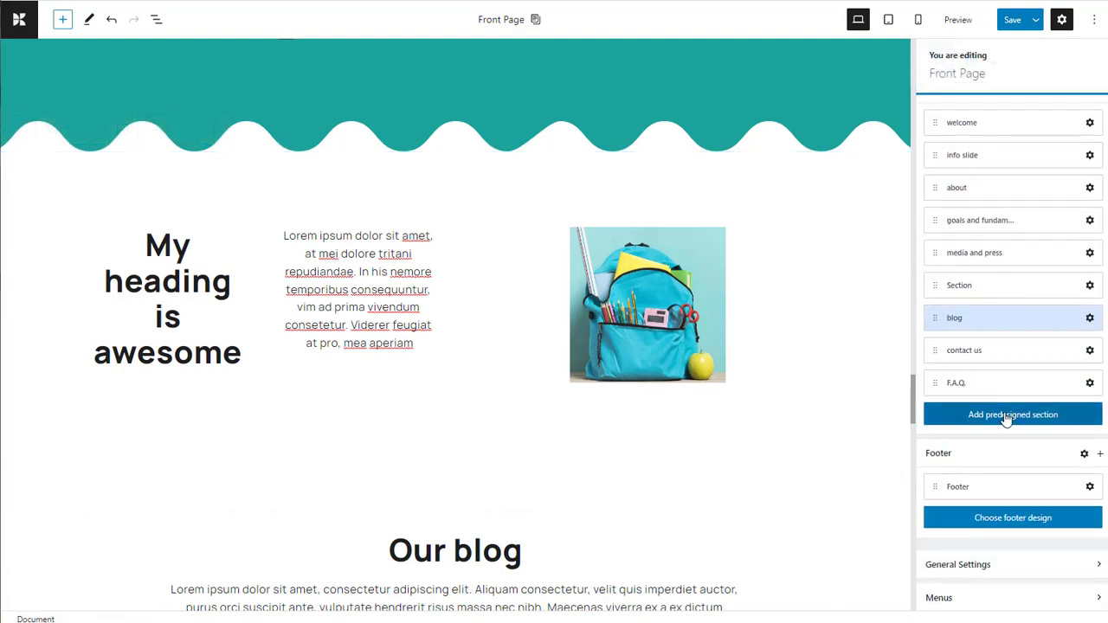
click(1007, 416)
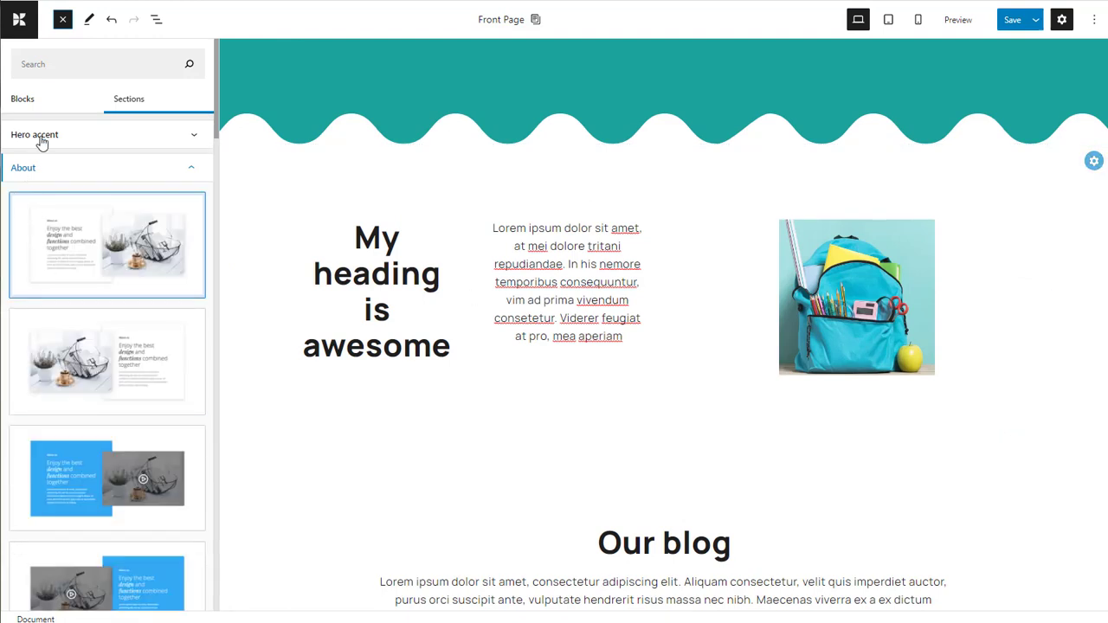
click(63, 22)
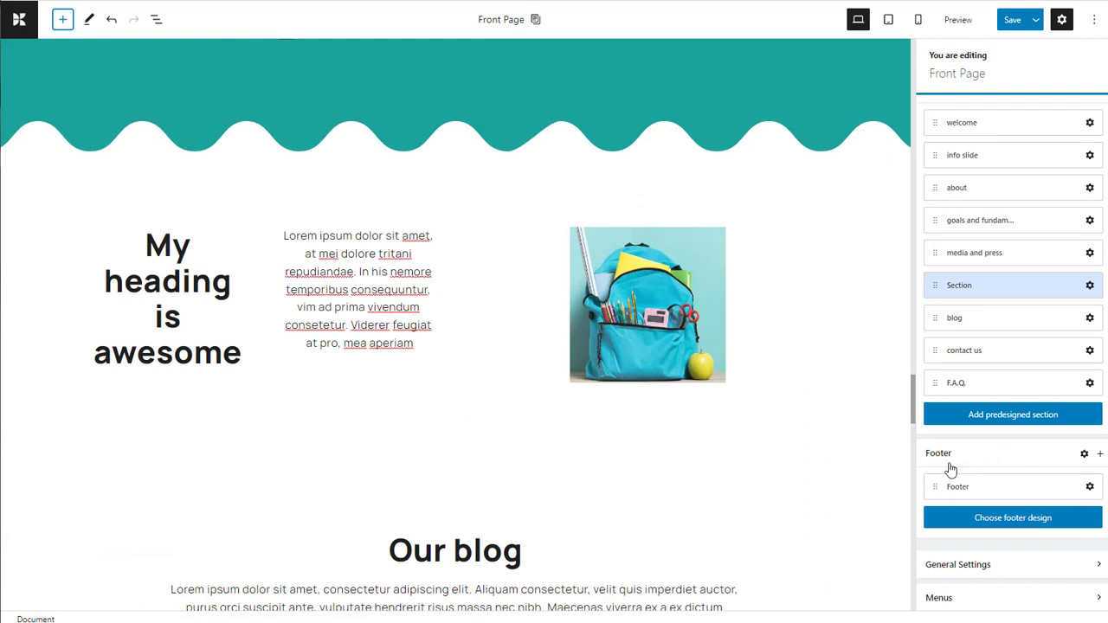
Choose to edit the footer for all pages and apply the four-column design with address, email, phone and social icons.
click(995, 520)
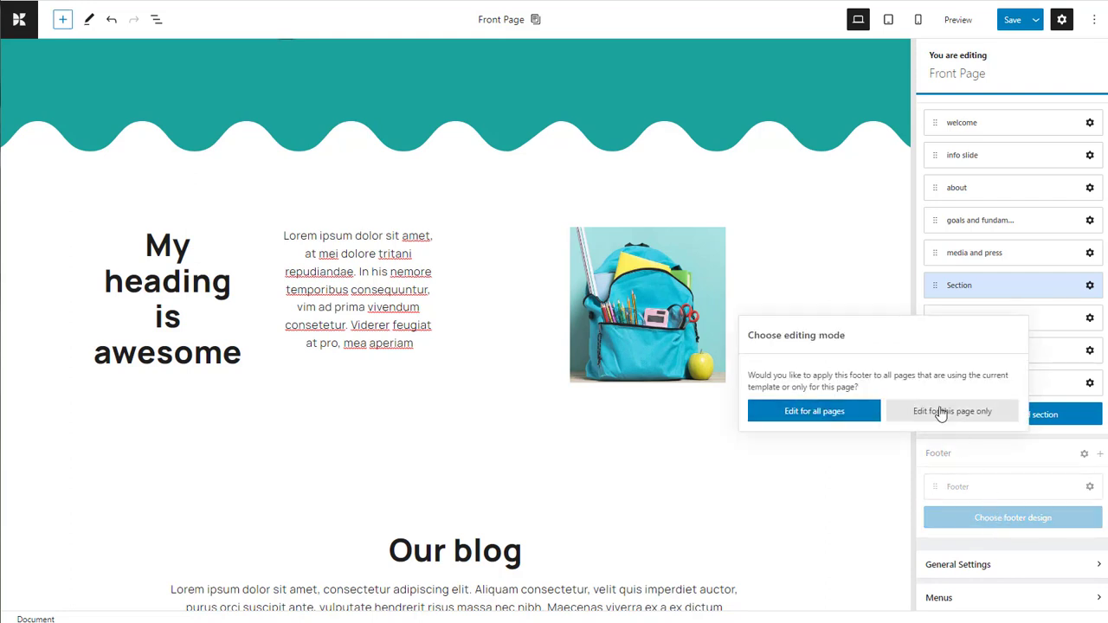
click(863, 414)
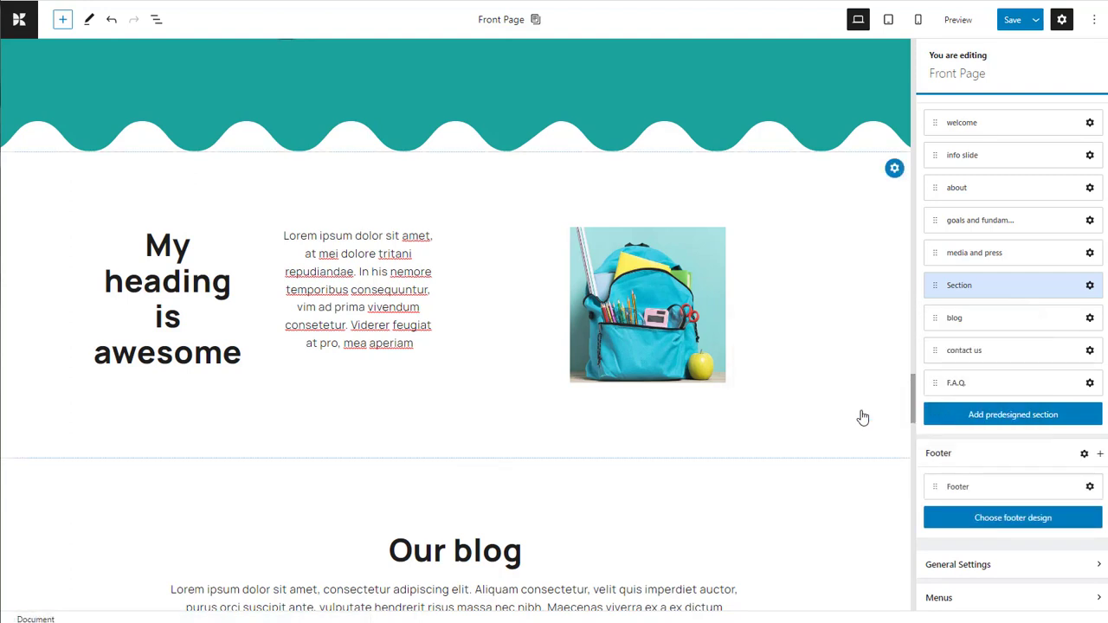
click(1037, 520)
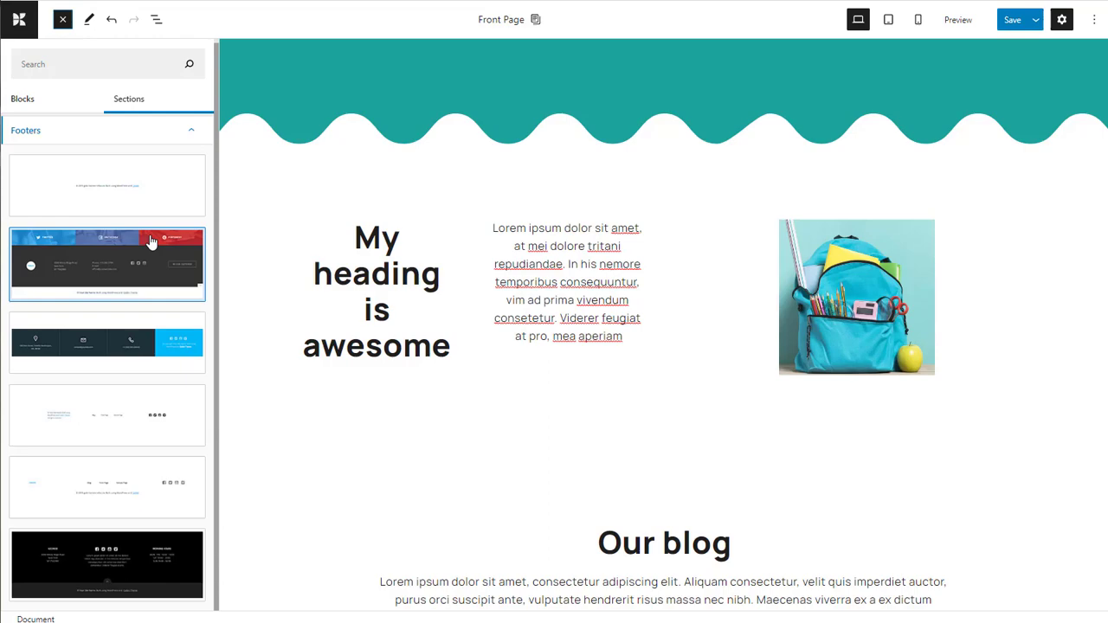
click(152, 343)
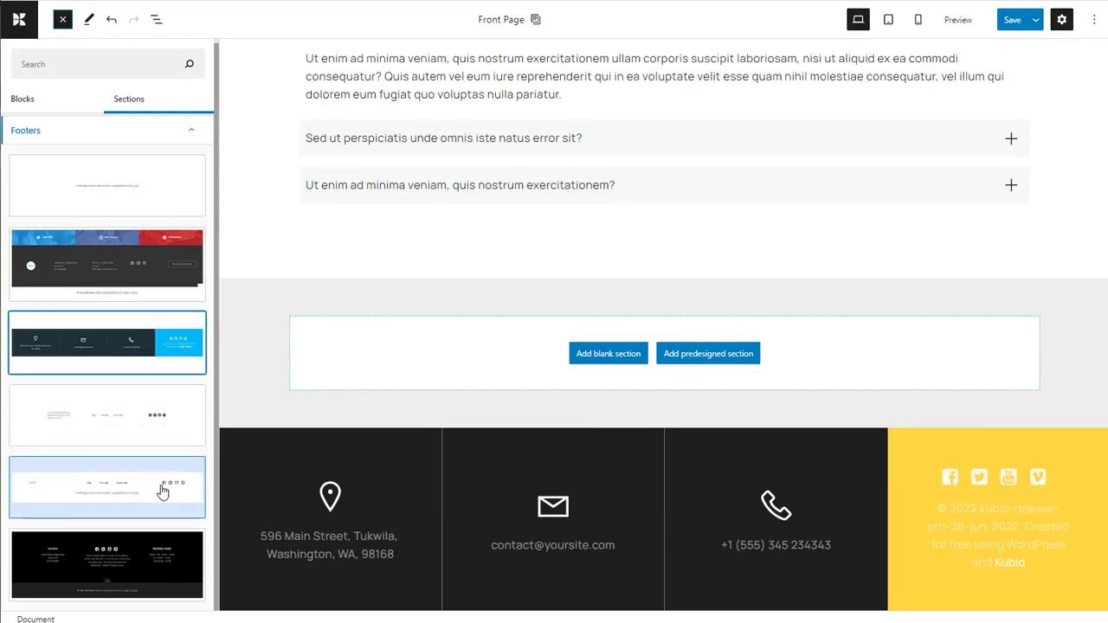
Apply the black three-column footer design with social icons in its middle column.
click(161, 552)
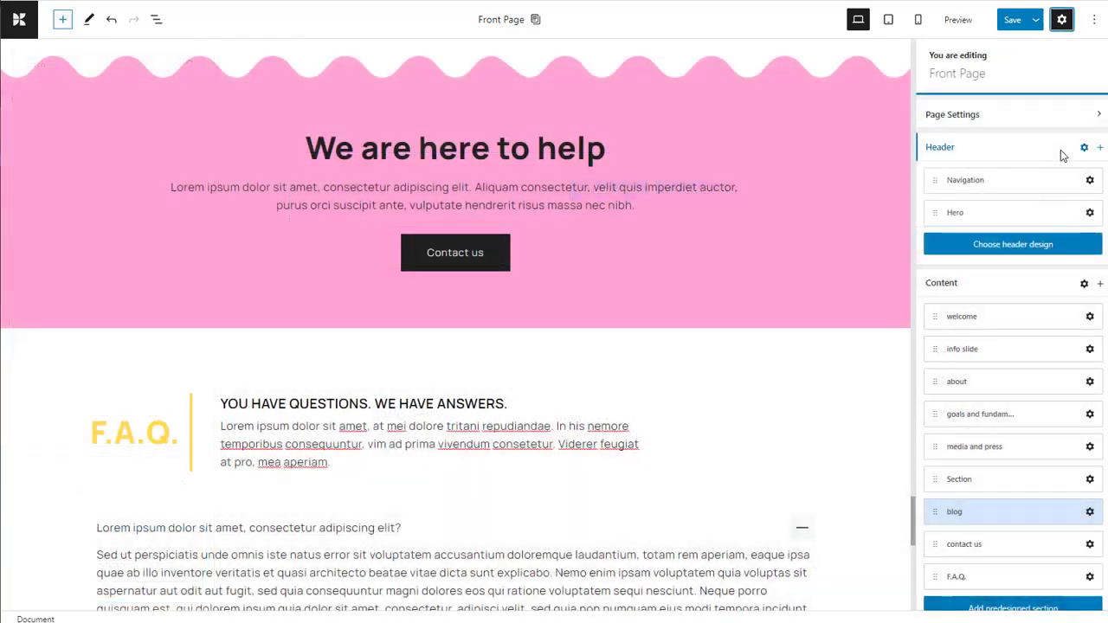
View the Site Identity options in the general settings, including the site title, tagline and logo images.
scroll(1043, 174, down, 3)
scroll(1043, 174, down, 2)
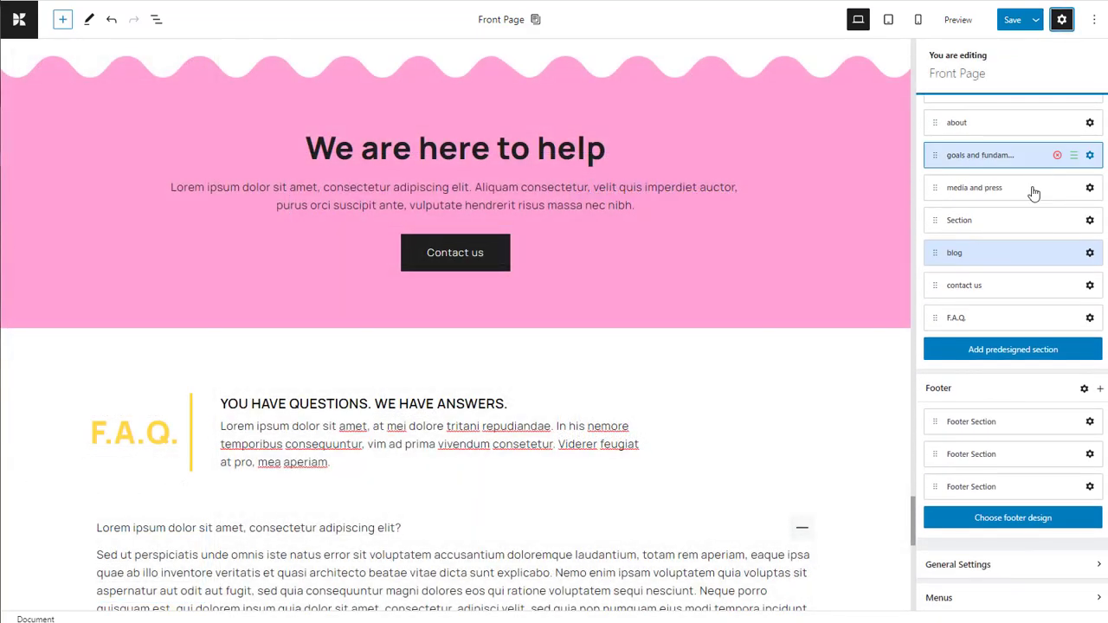
click(973, 568)
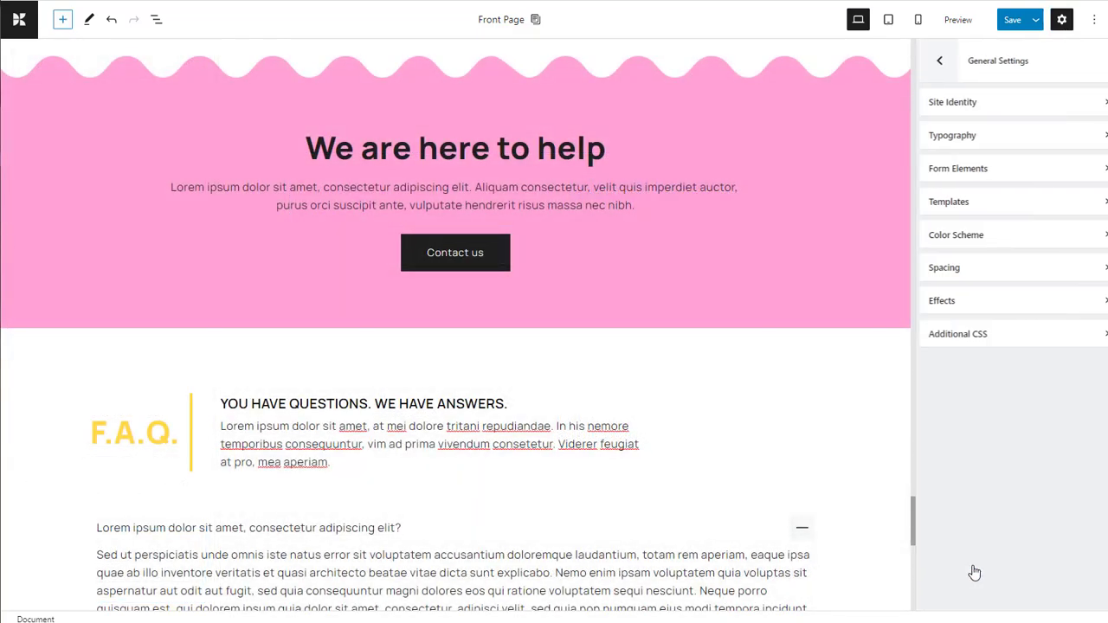
click(960, 105)
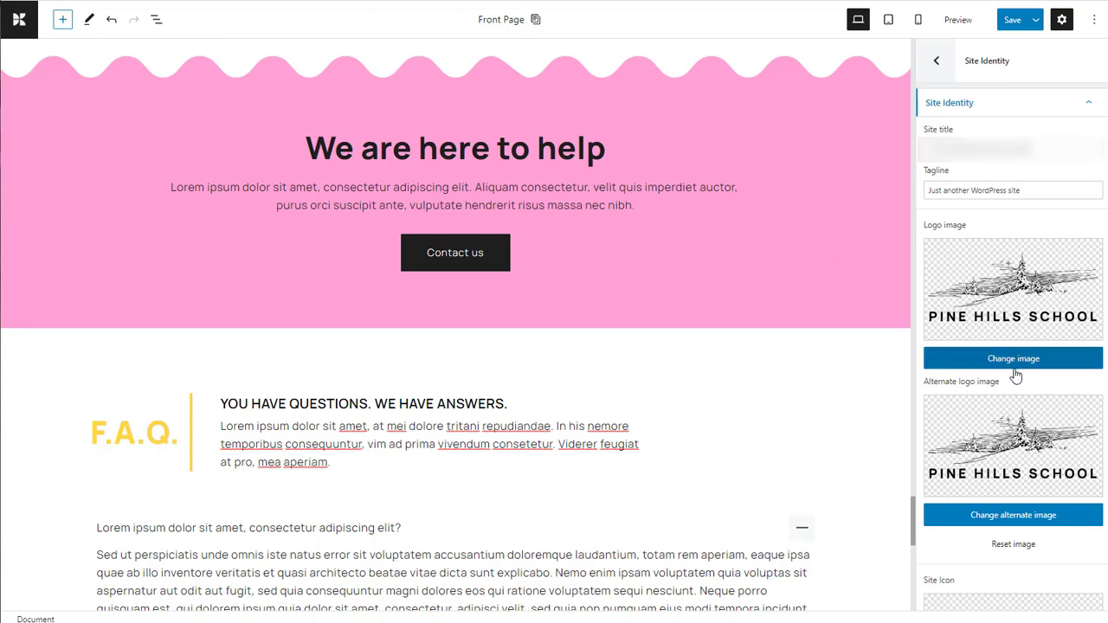
click(938, 62)
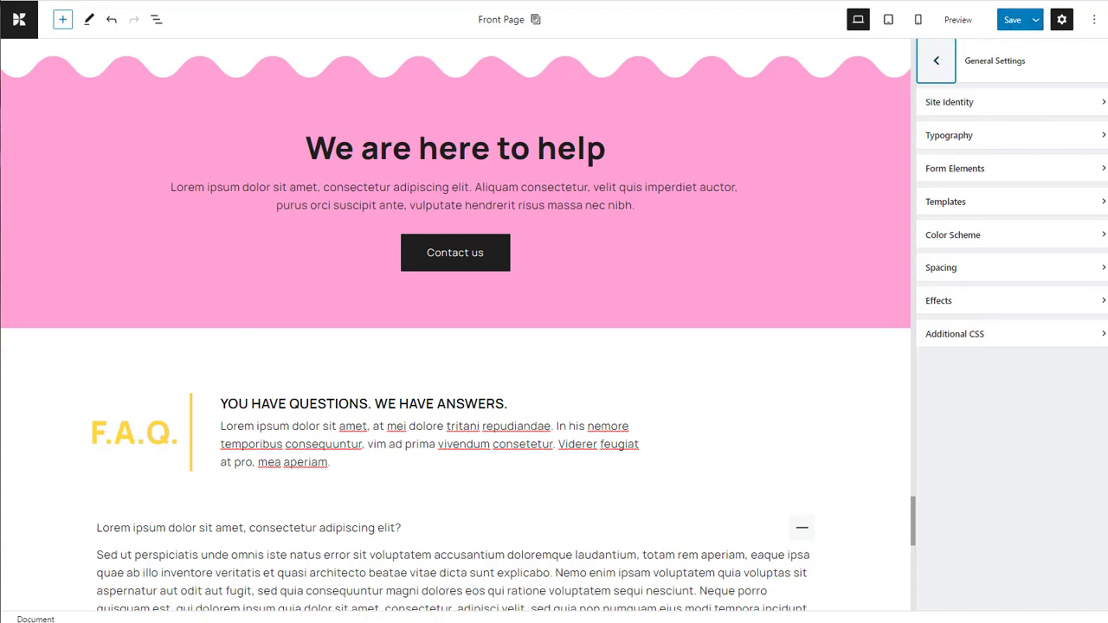
View the global typography settings for body text and links, and return to the general settings.
click(1098, 136)
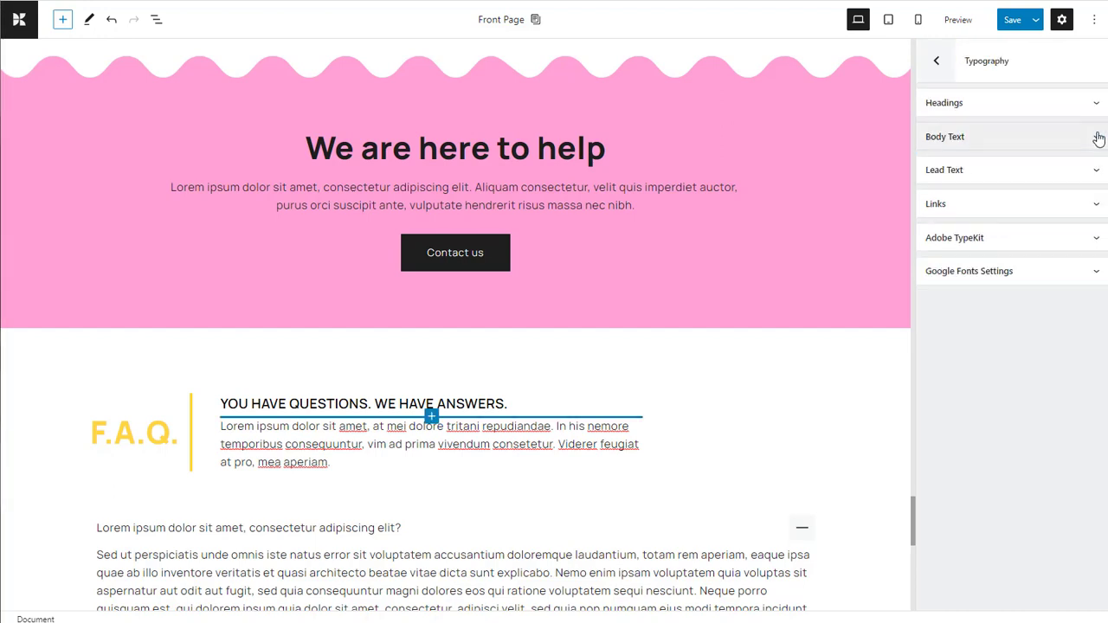
click(1098, 137)
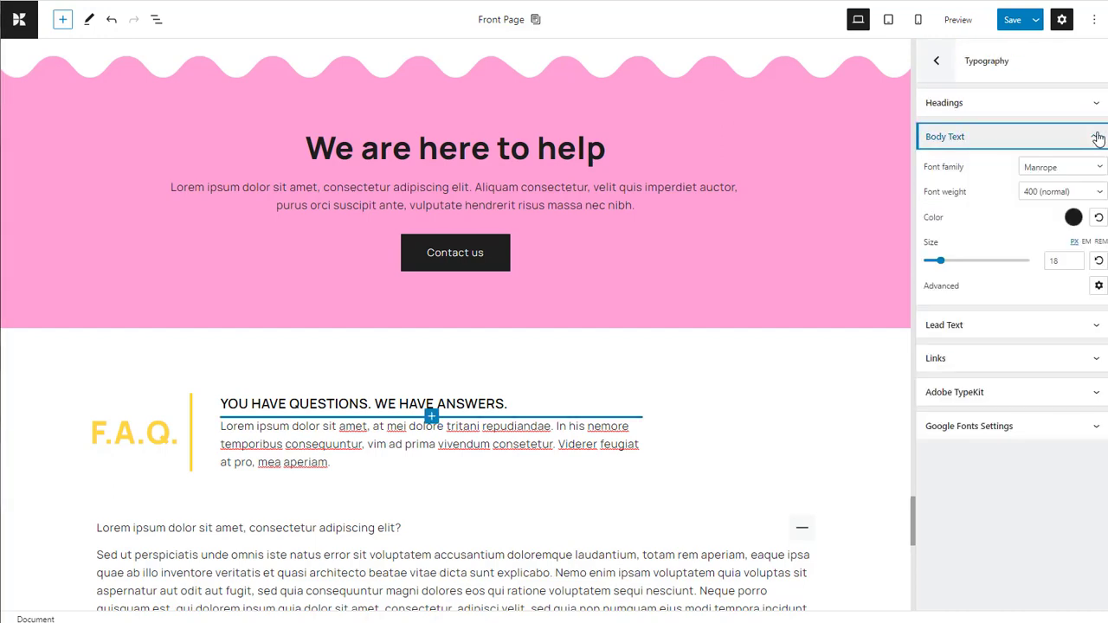
click(1098, 137)
click(1098, 205)
click(1098, 205)
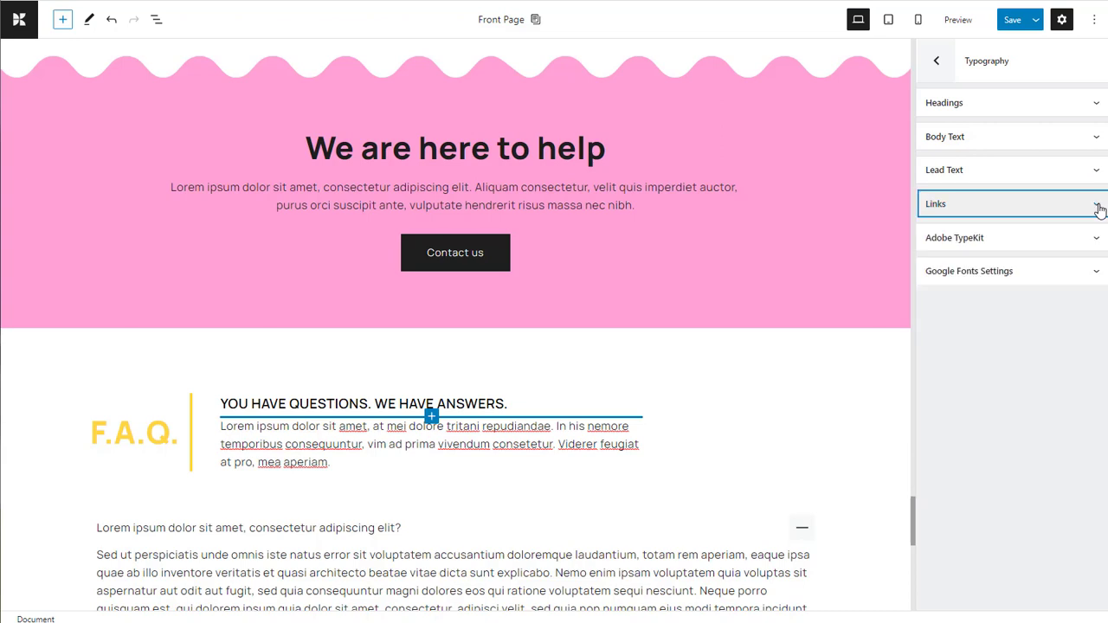
click(934, 61)
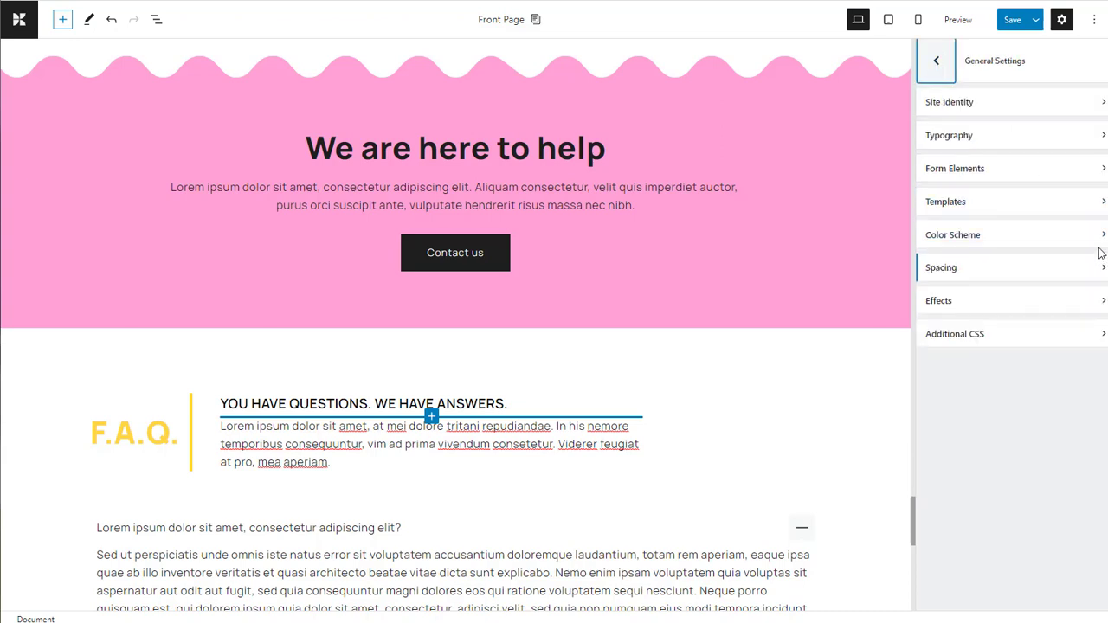
Add a custom dark blue, #294D7F, to the site's current color scheme.
click(1100, 235)
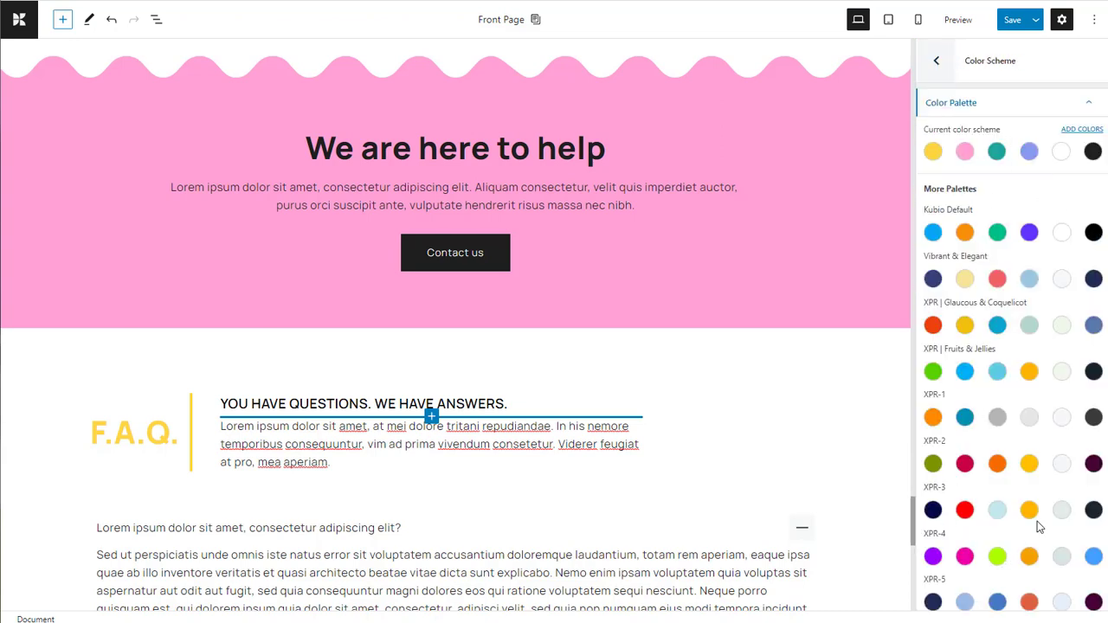
click(1084, 130)
click(934, 175)
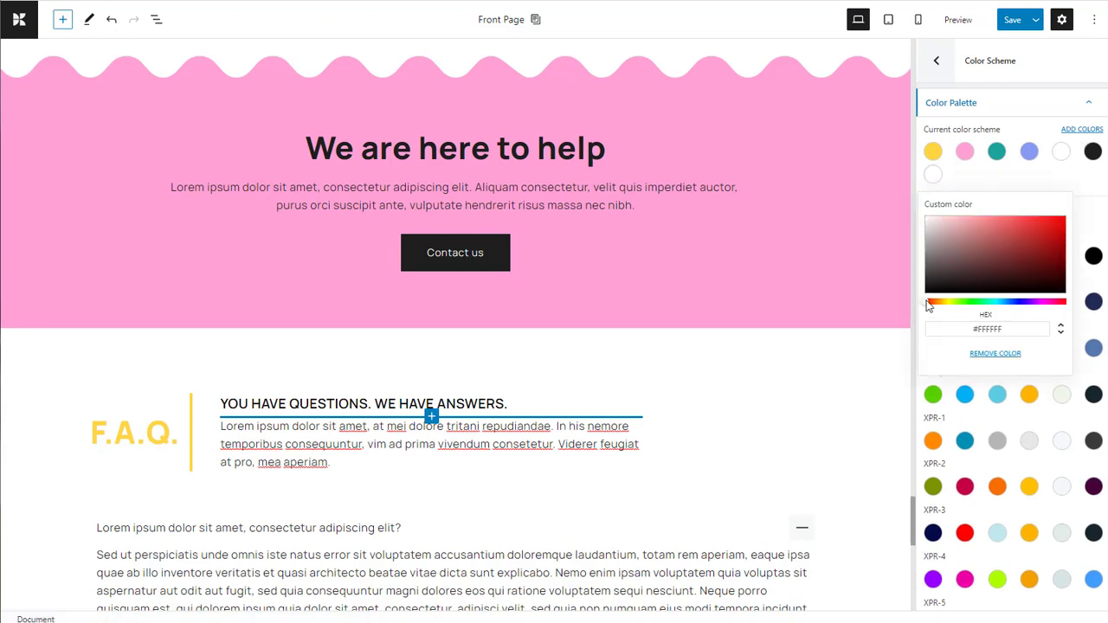
drag(928, 305, 1009, 301)
click(1021, 254)
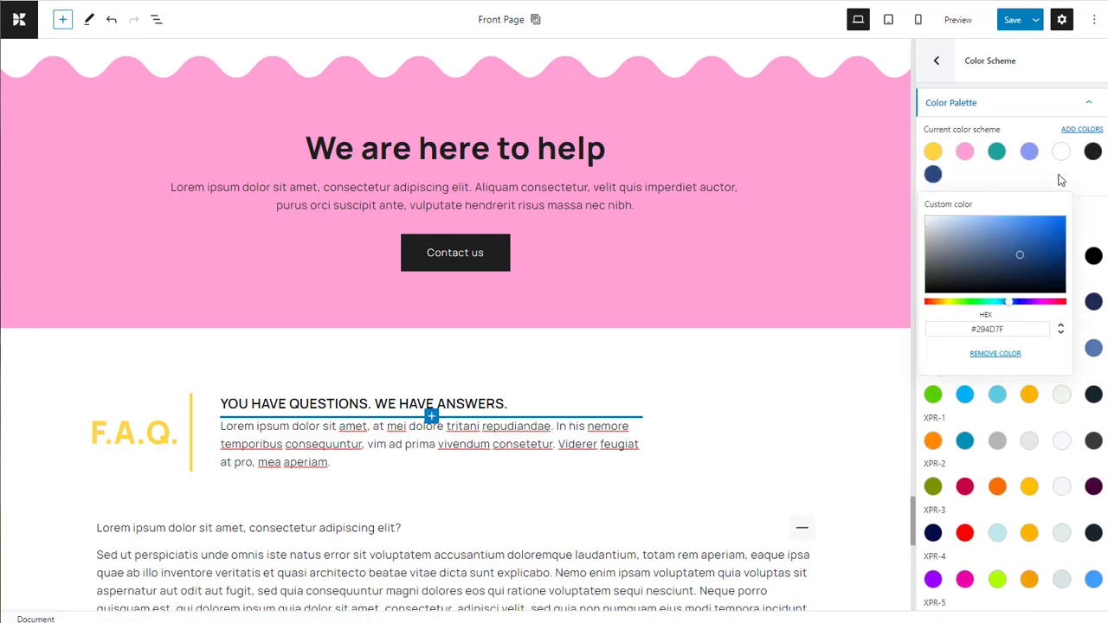
Add a second custom color, purple #5F35BE, to the current color scheme.
click(1083, 131)
click(967, 175)
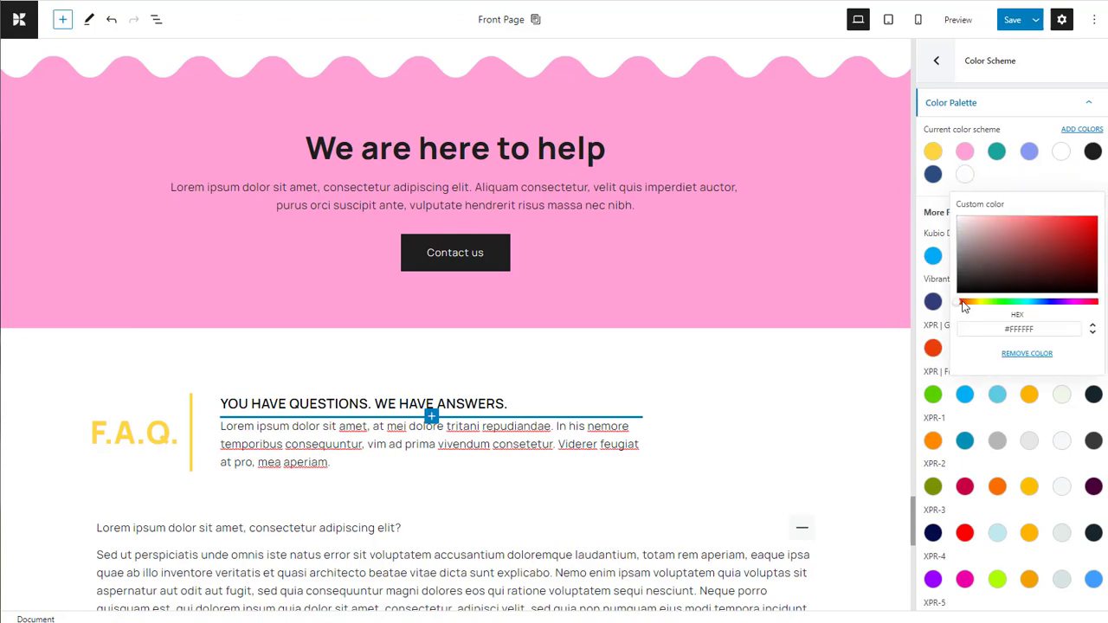
drag(963, 305, 1058, 302)
click(1058, 235)
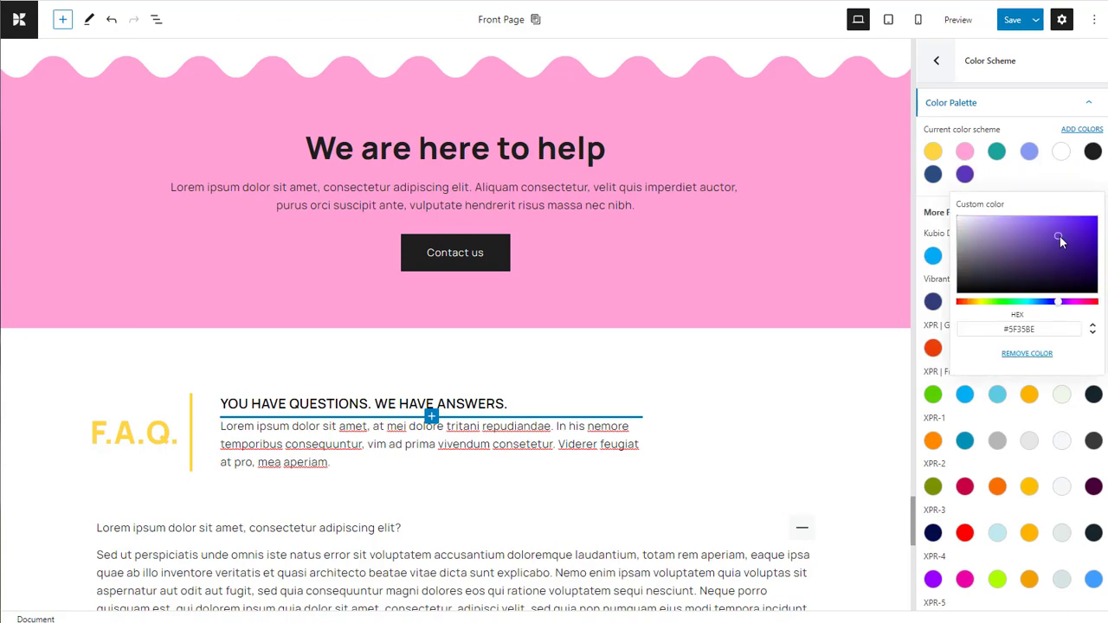
click(1070, 187)
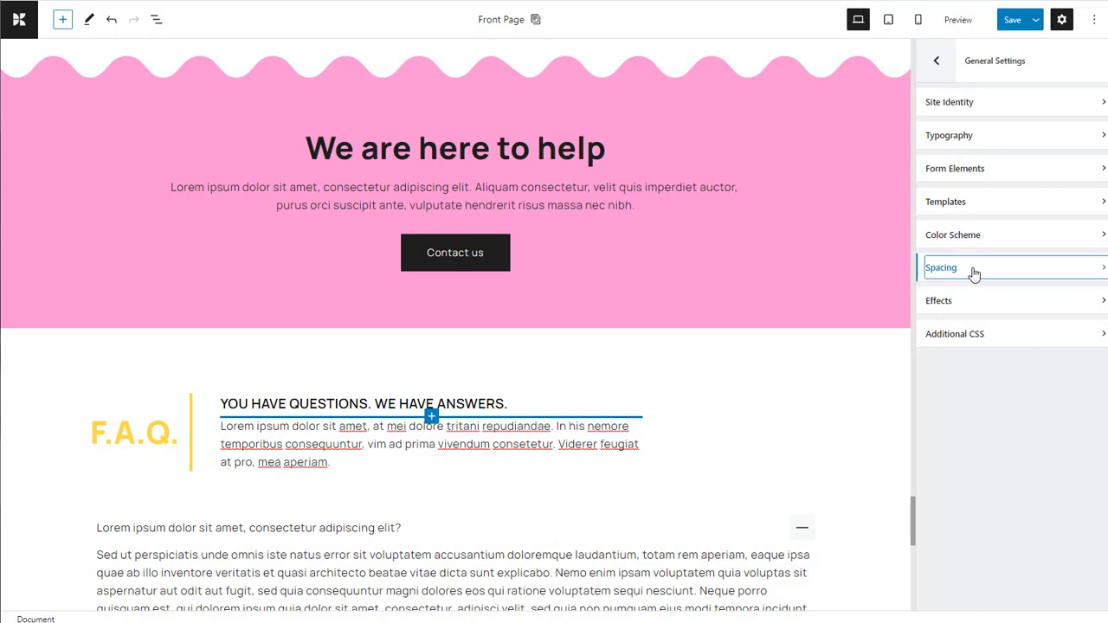
View the global spacing settings and the Form Elements options for form buttons and form fields.
click(974, 274)
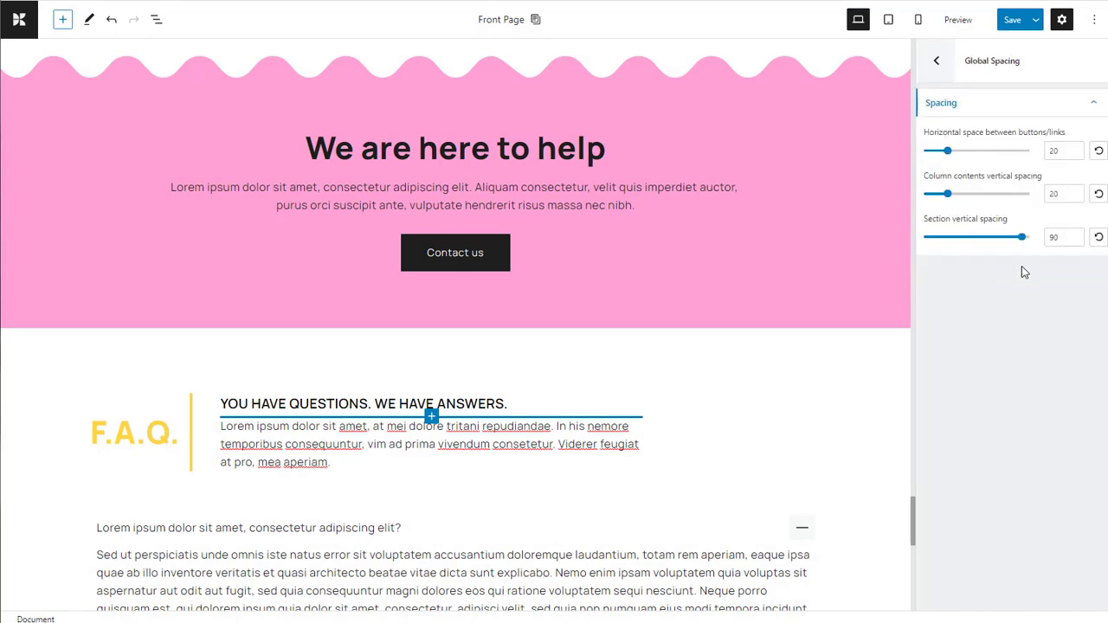
click(937, 64)
click(955, 112)
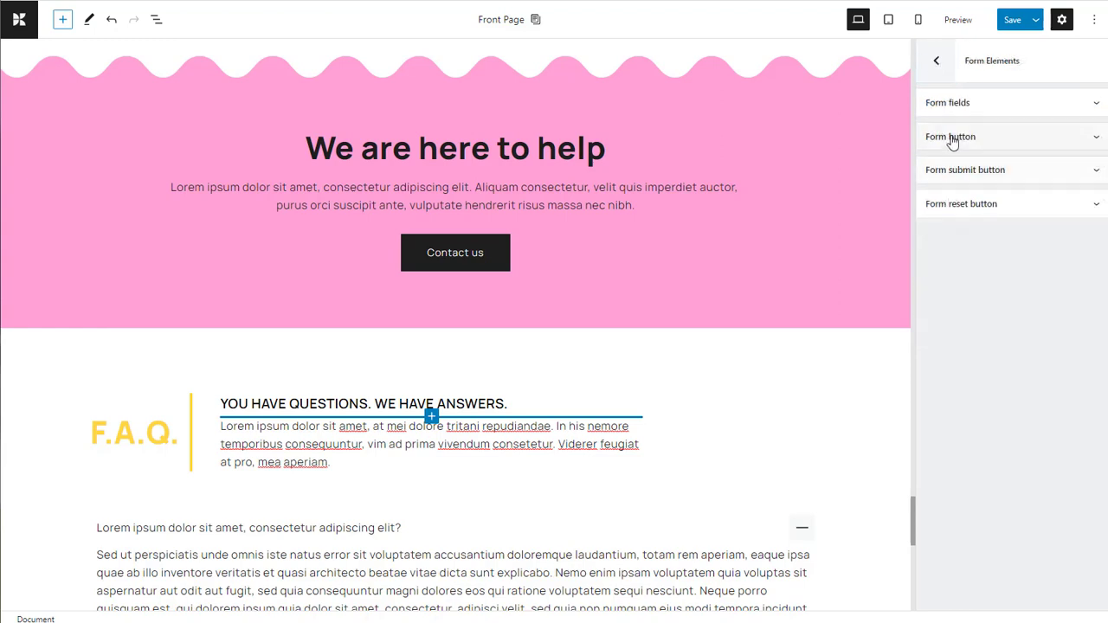
click(952, 139)
click(951, 139)
click(958, 104)
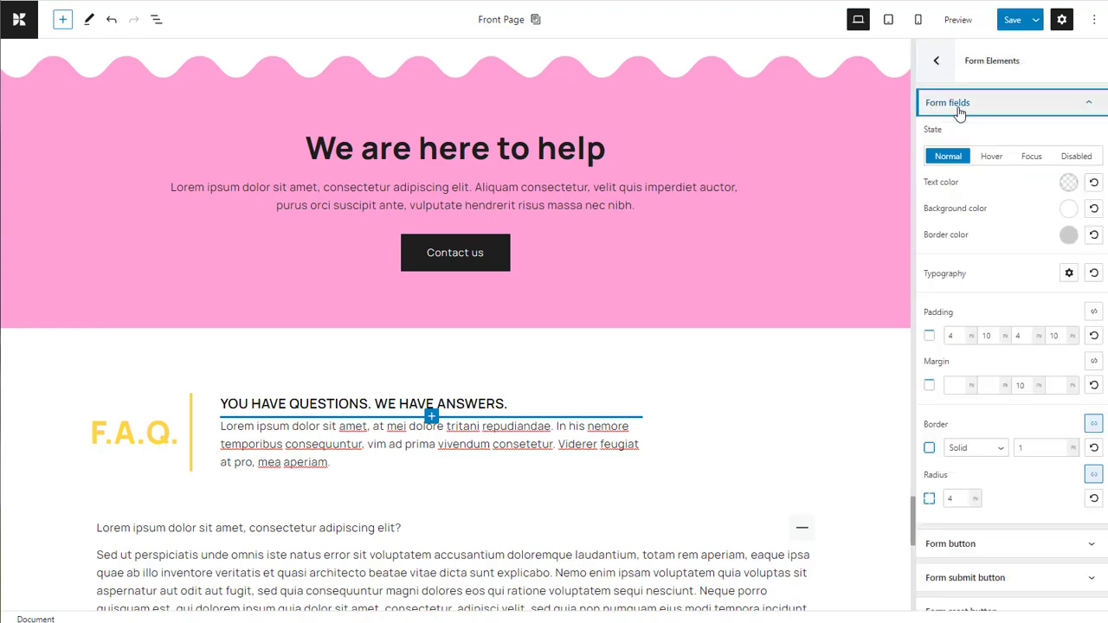
click(939, 63)
View the global Effects transition duration setting and the Additional CSS editor.
click(961, 300)
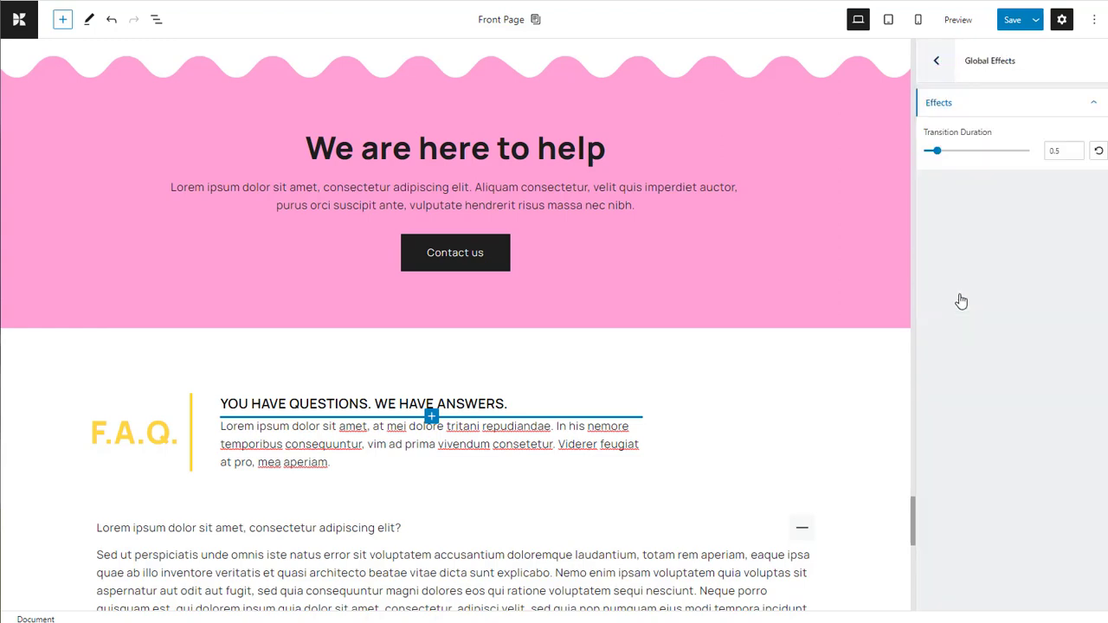
click(942, 65)
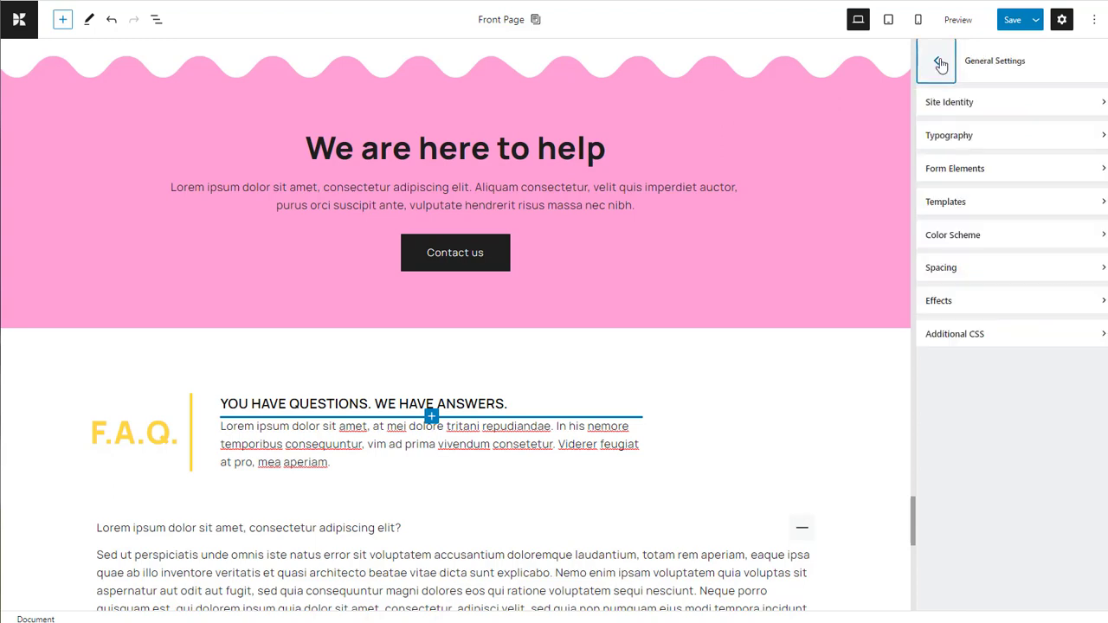
click(1020, 340)
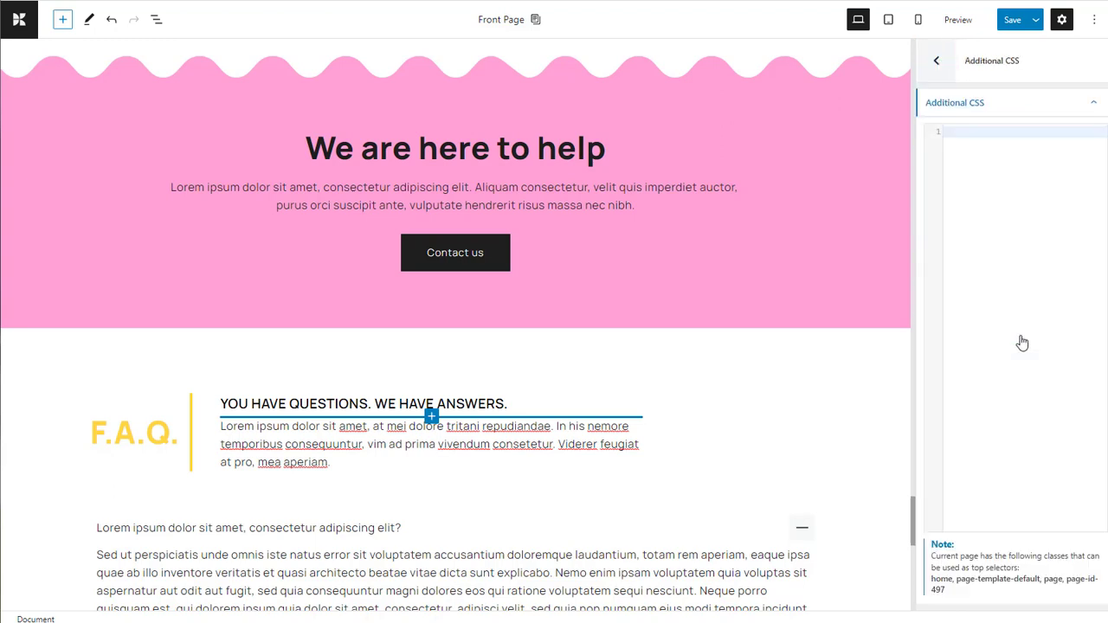
click(939, 67)
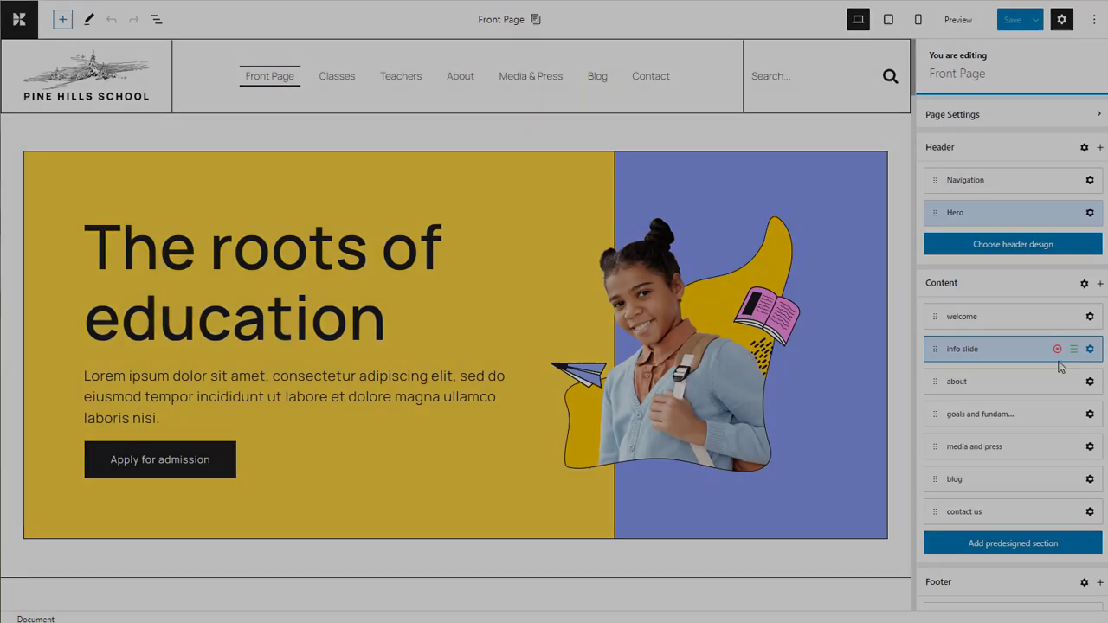
In the Primary - Old menu, move Grooming above Training and Contact above Blog, and return to the menu list.
scroll(1057, 361, down, 3)
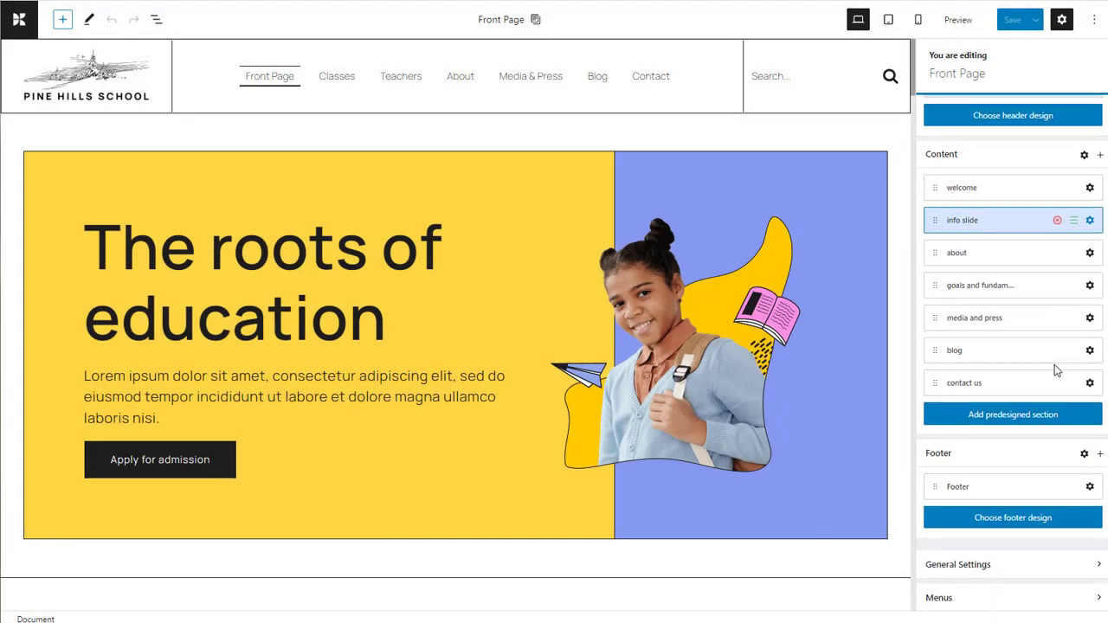
click(942, 599)
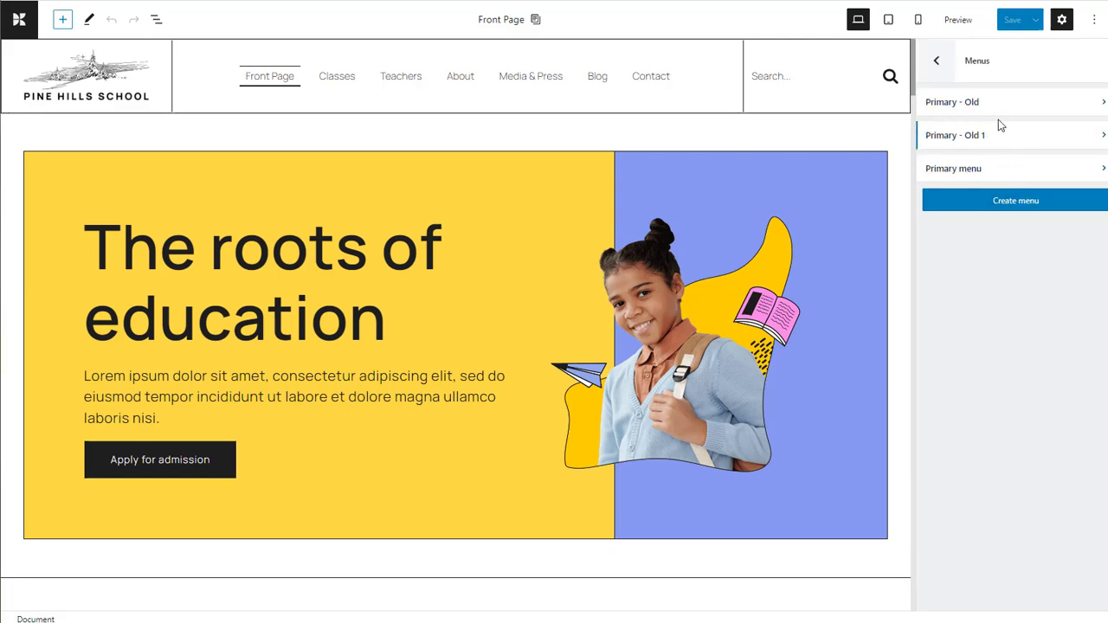
click(979, 103)
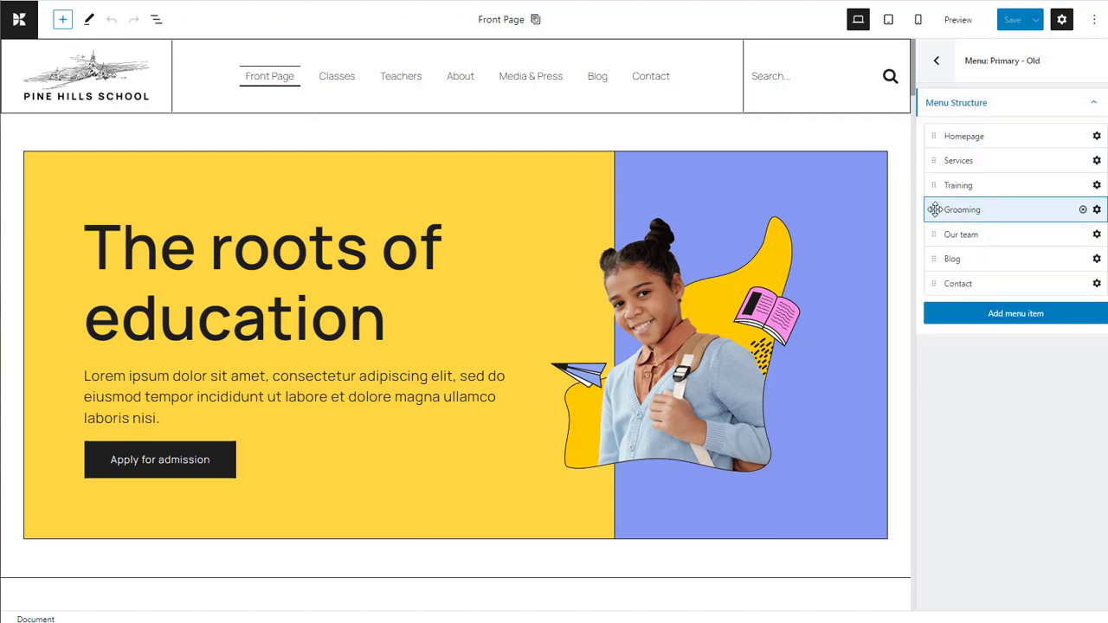
drag(935, 210, 933, 183)
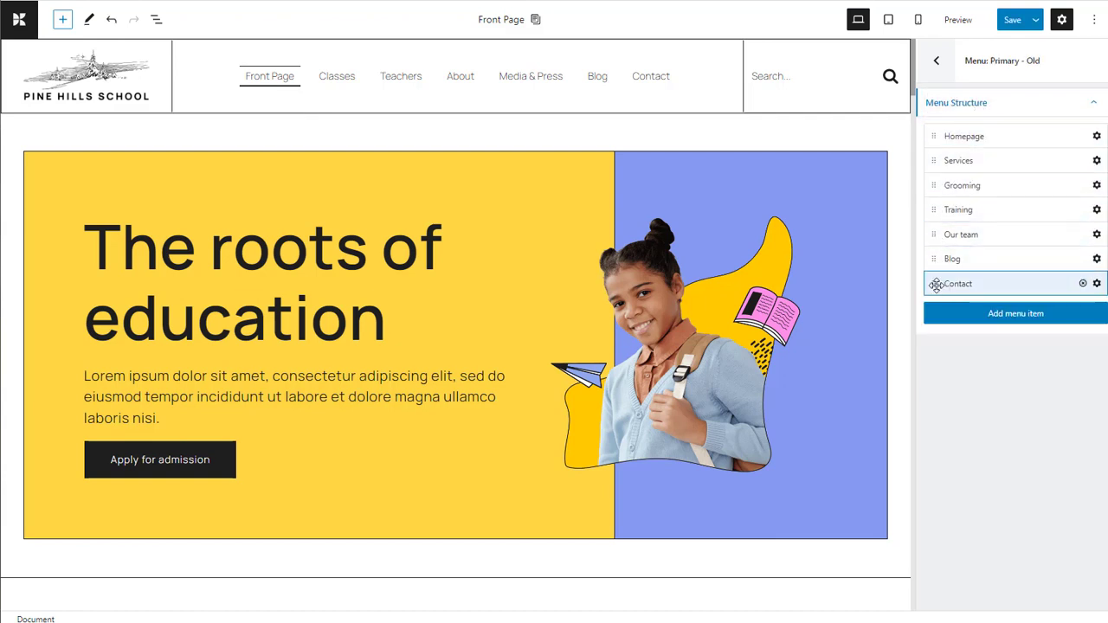
drag(932, 282, 933, 251)
click(978, 316)
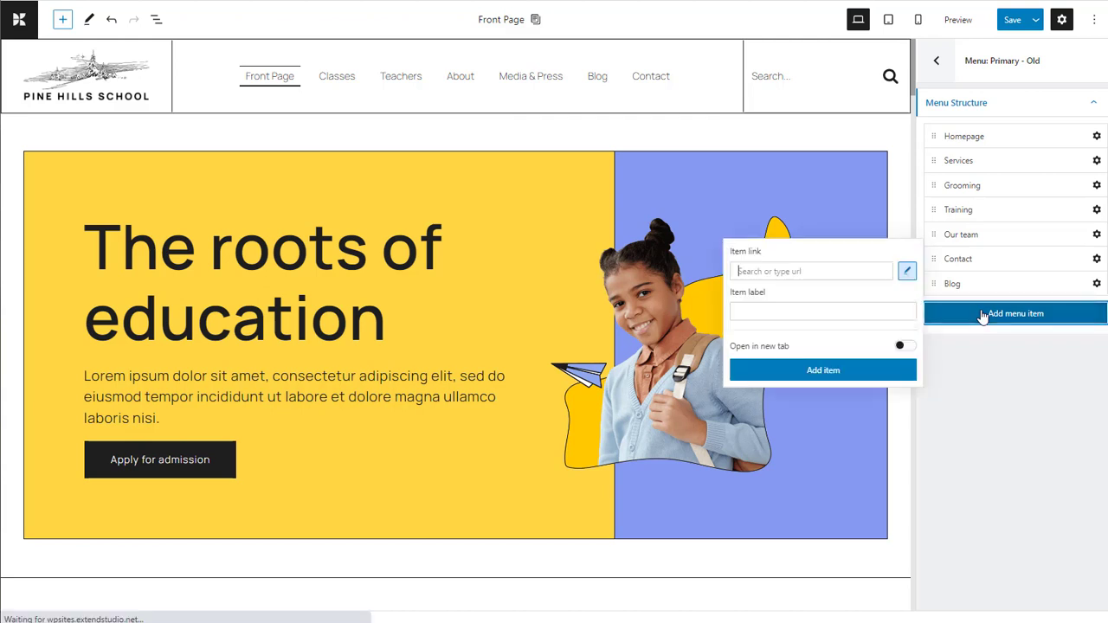
click(936, 62)
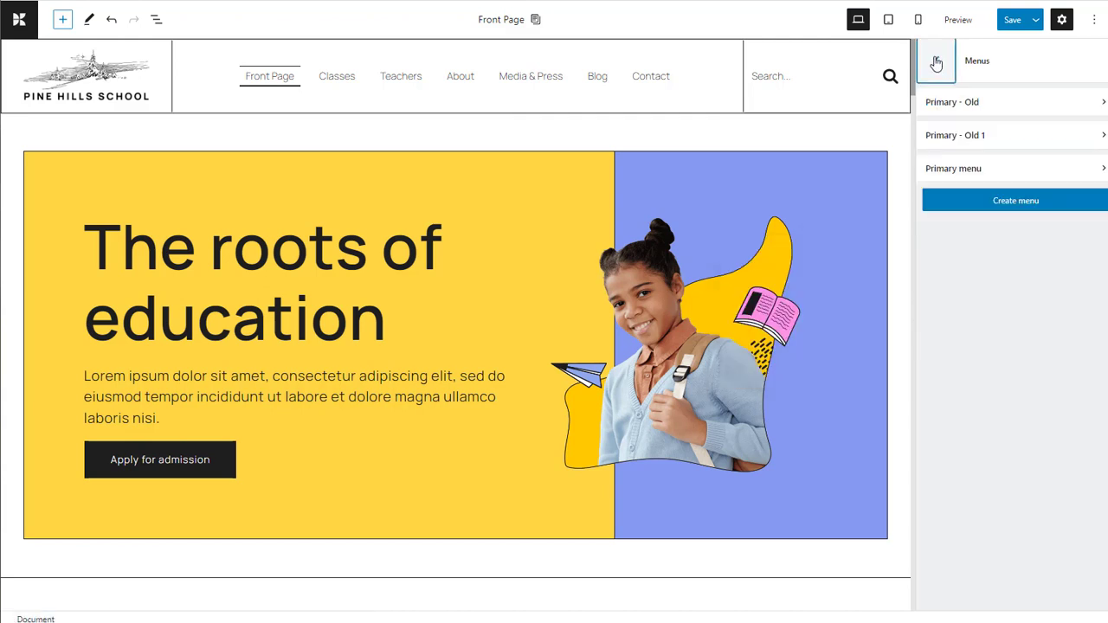
Create a new menu named "Secondary menu".
click(1002, 206)
text(Secondary menu)
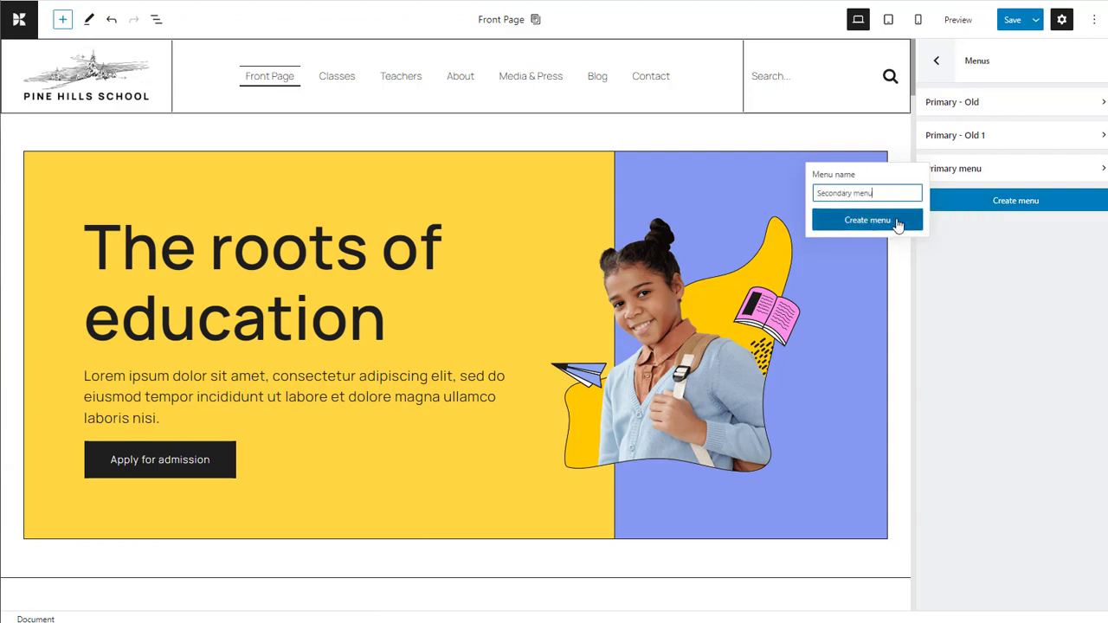
click(898, 219)
Add the Blog page as a menu item in the Secondary menu, keeping the label Blog.
click(952, 203)
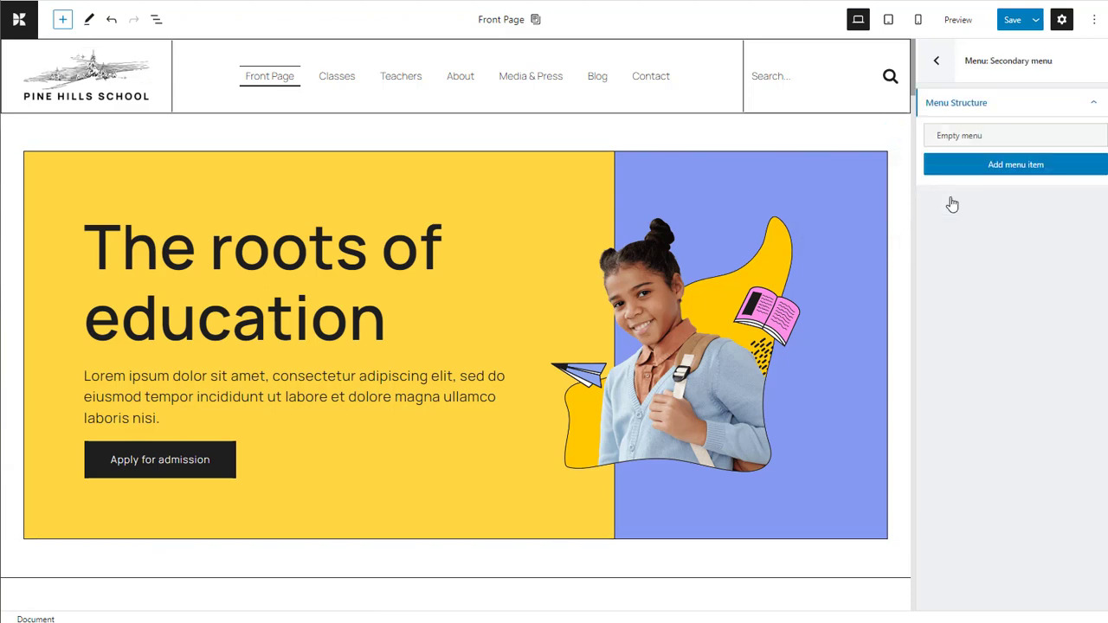
click(997, 164)
text(blog)
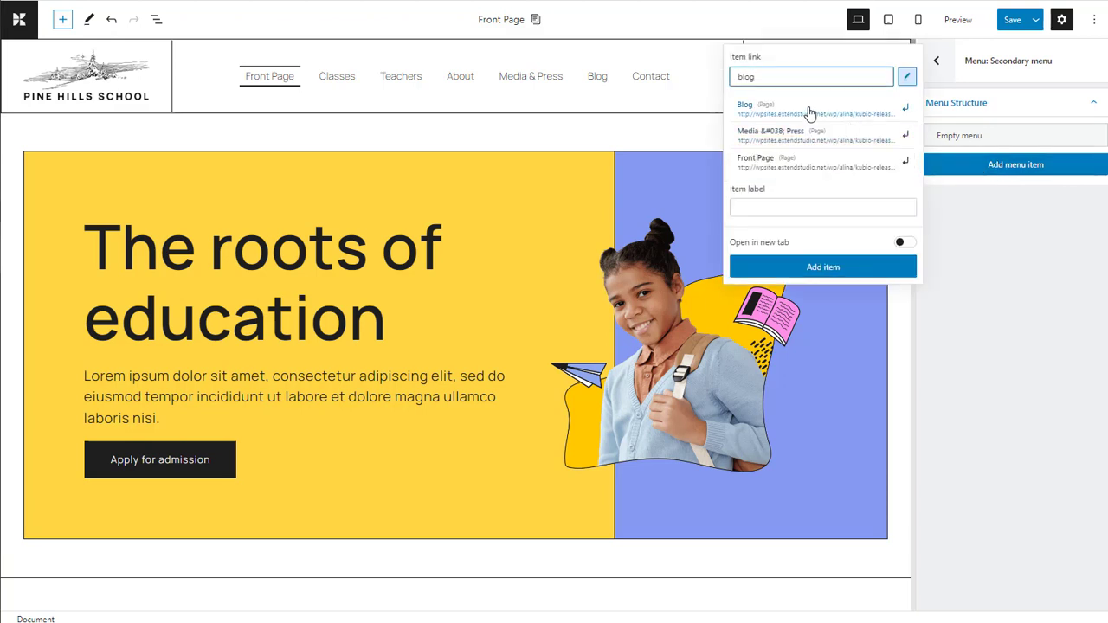
click(807, 110)
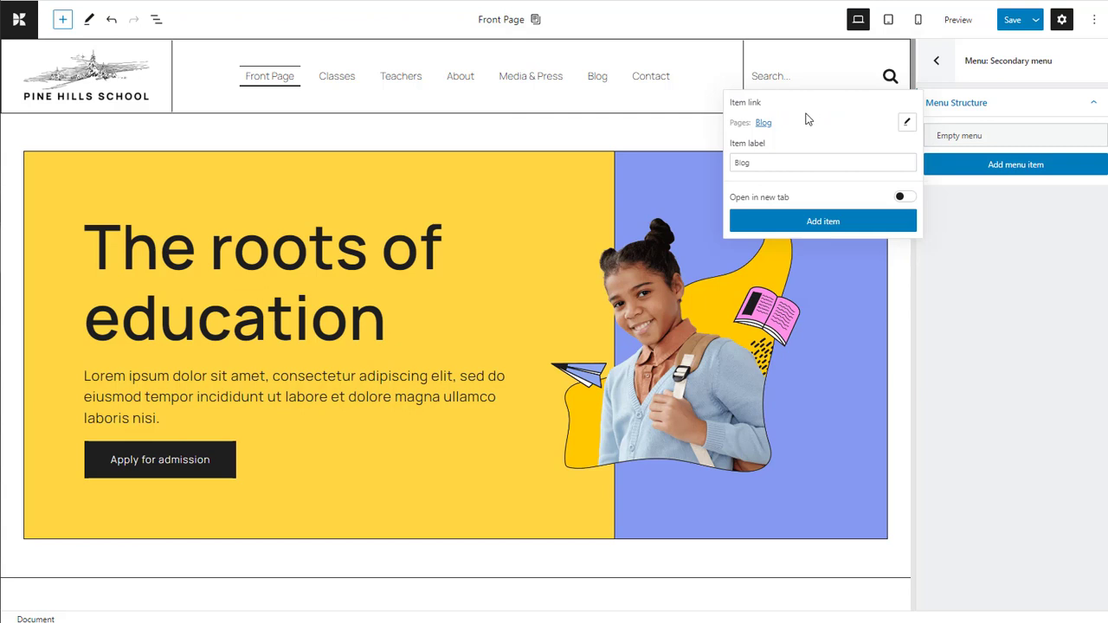
click(824, 223)
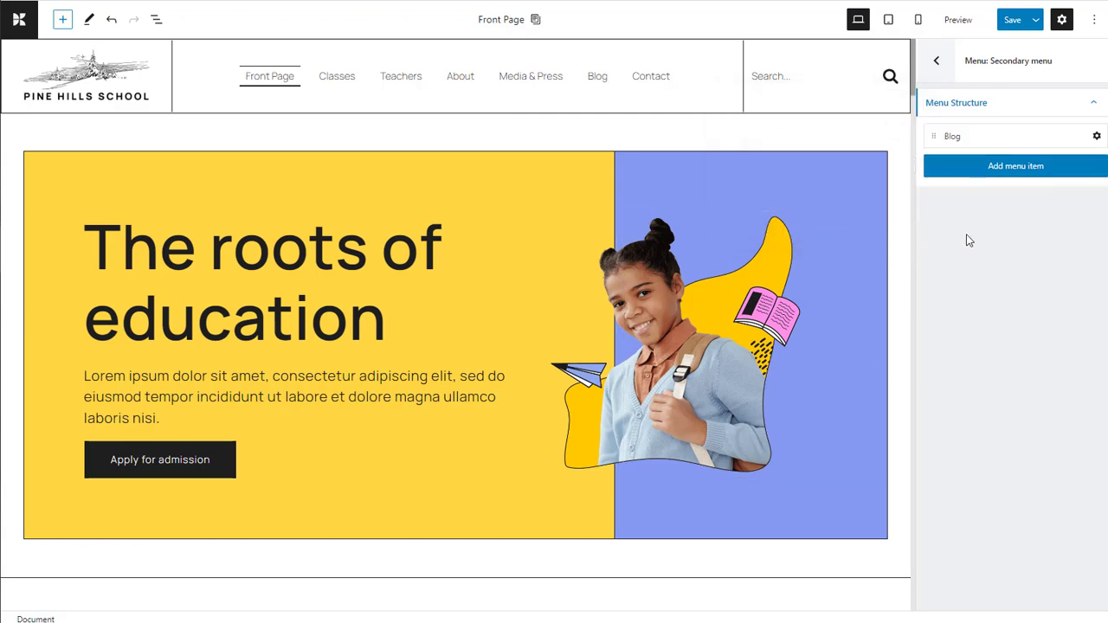